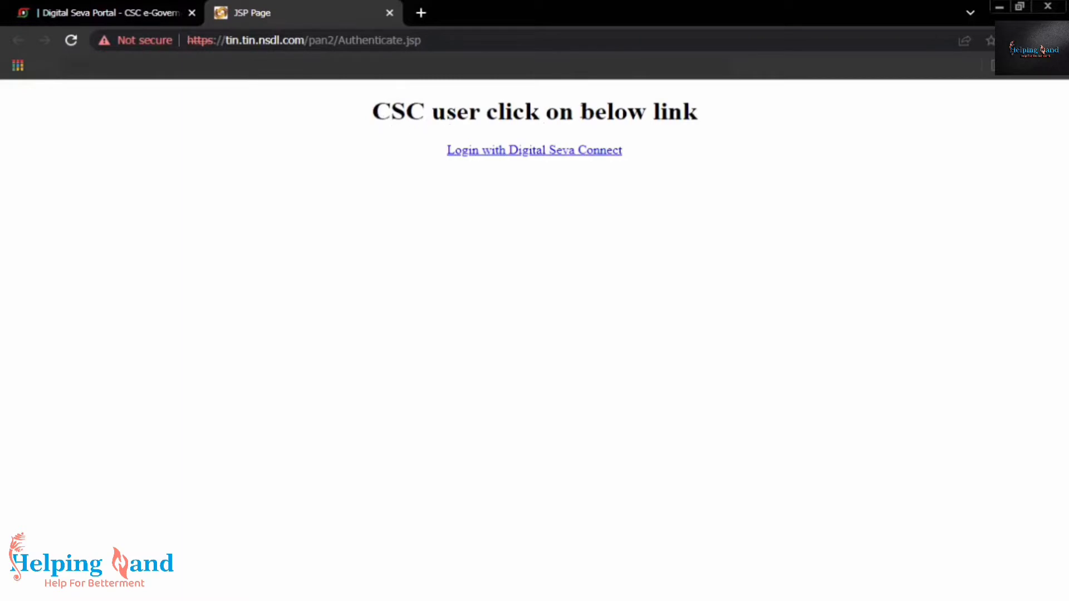
Back out of the not-authorized Digital Seva Connect error, close that tab, and reopen egov.csccloud.in/nsdl/
left_click(565, 161)
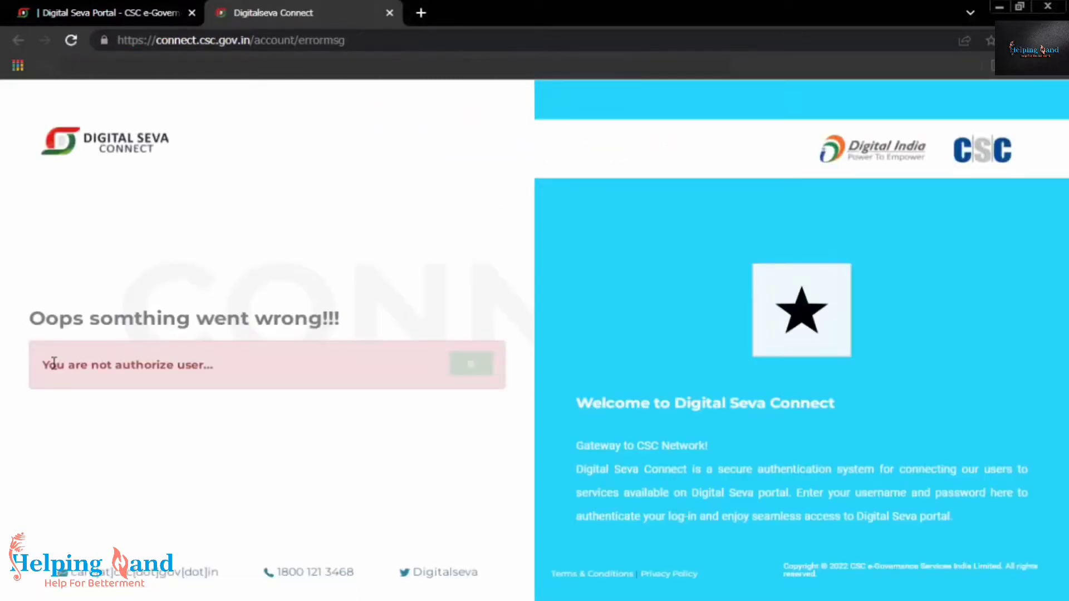
left_click_drag(35, 366, 221, 372)
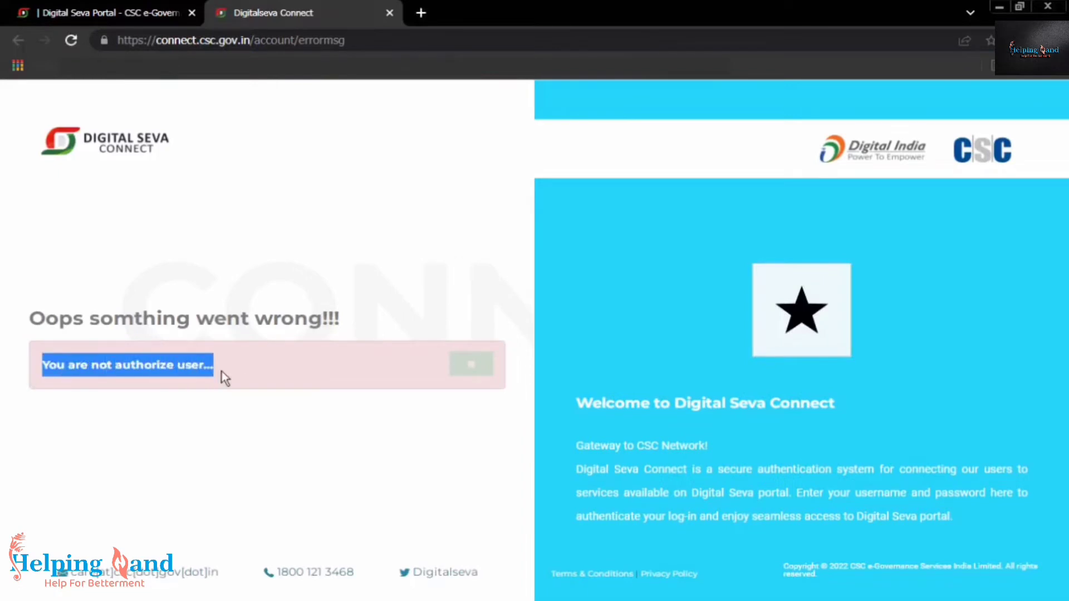
left_click(10, 44)
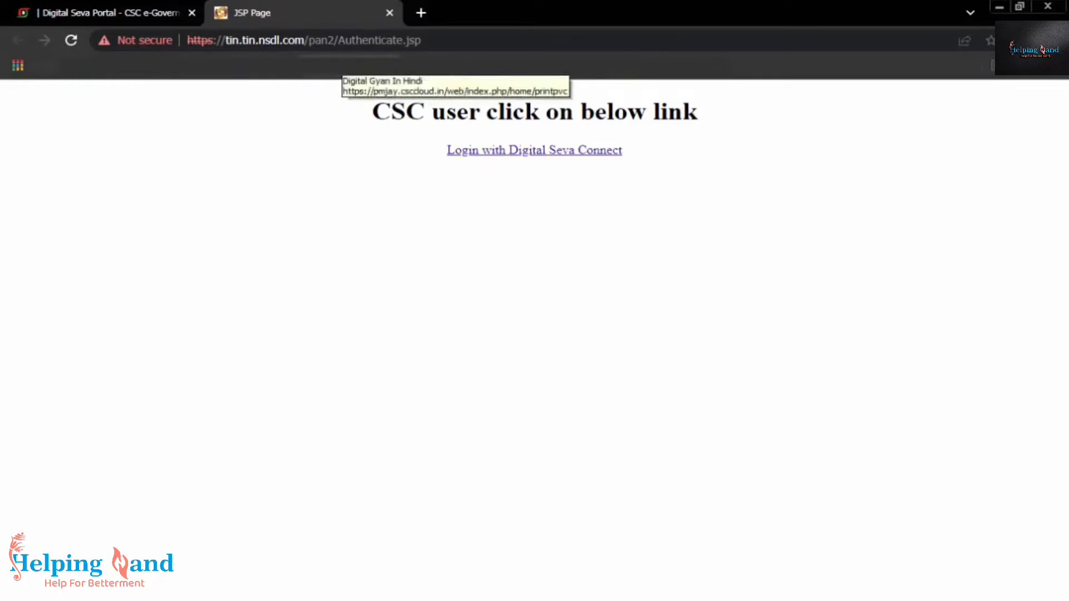
left_click(389, 13)
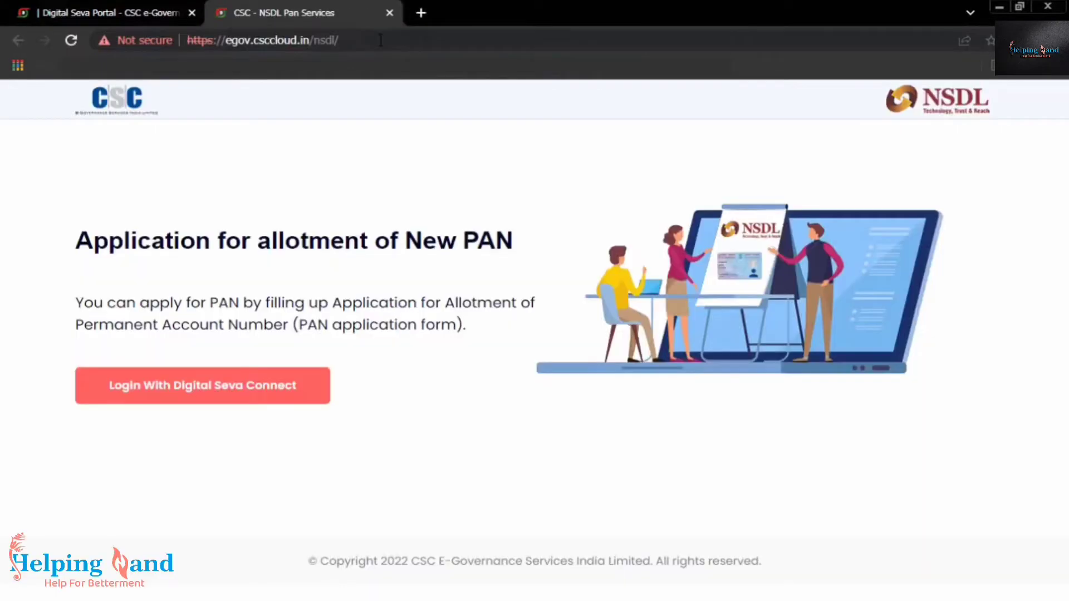
left_click_drag(381, 40, 338, 53)
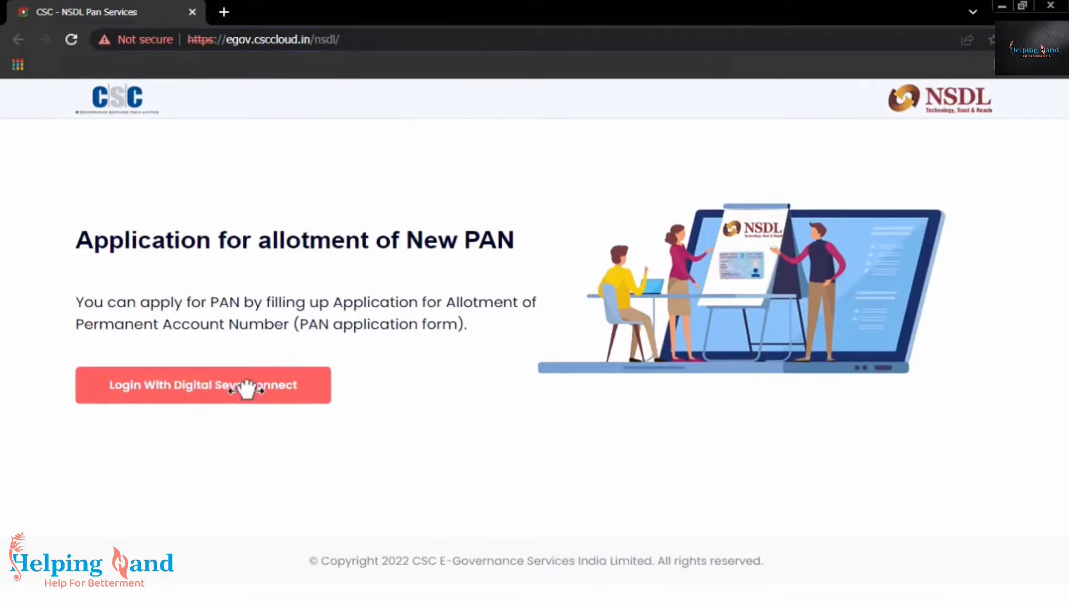
Sign in through Digital Seva Connect with the operator's username, password and the captcha
left_click(246, 388)
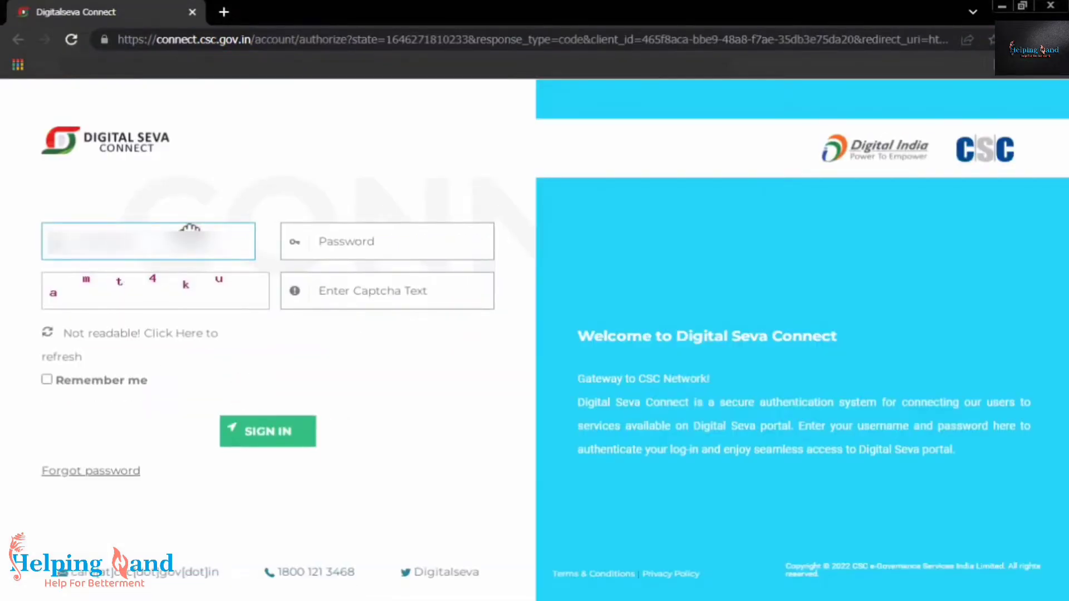
key("Tab")
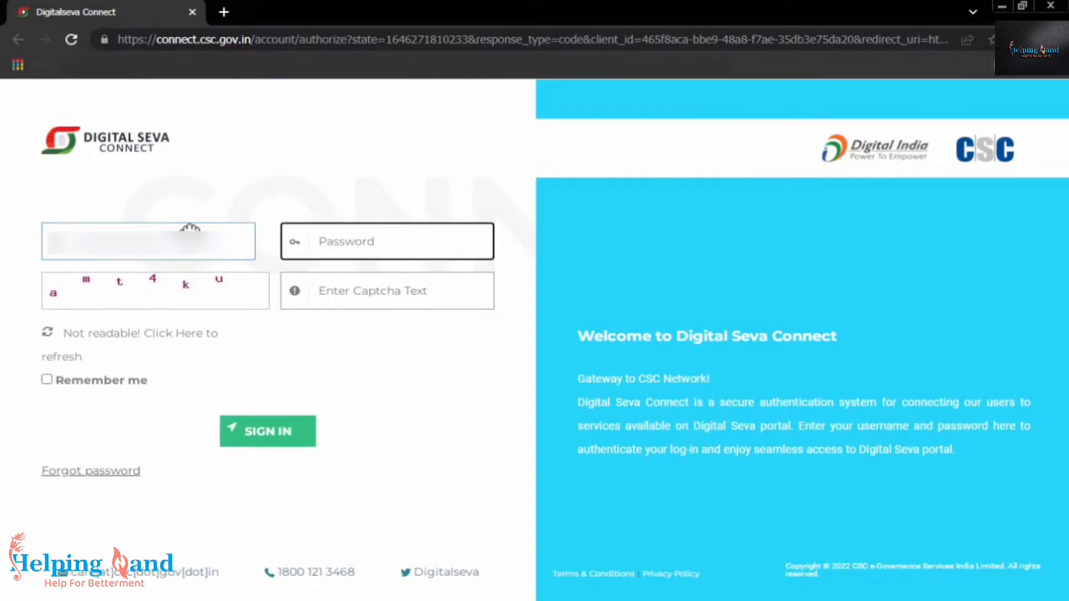
type("************")
key("Tab")
type("amt4")
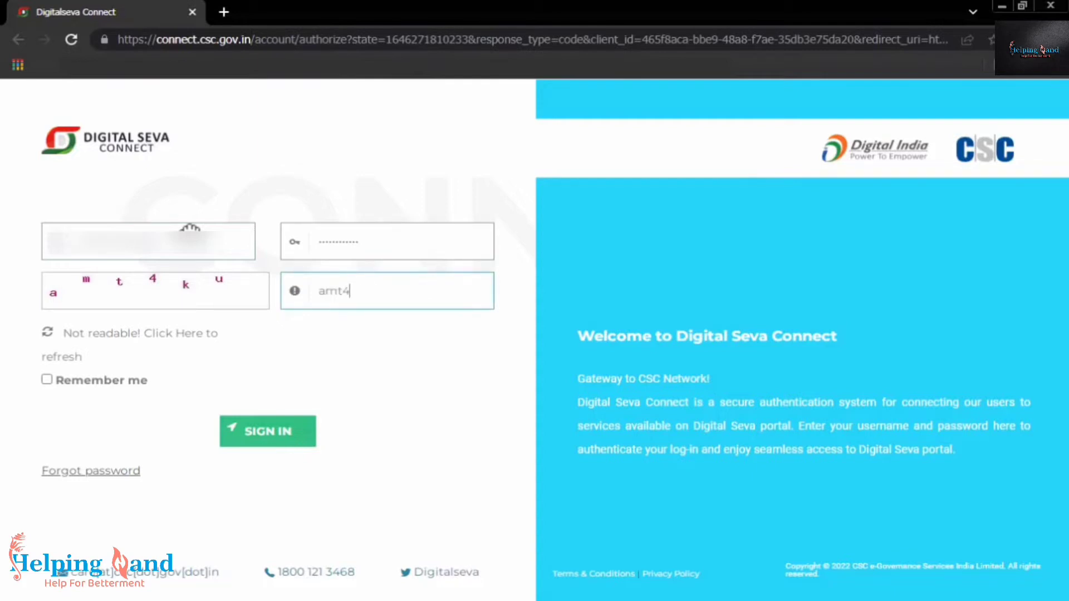
type("ku")
left_click(269, 432)
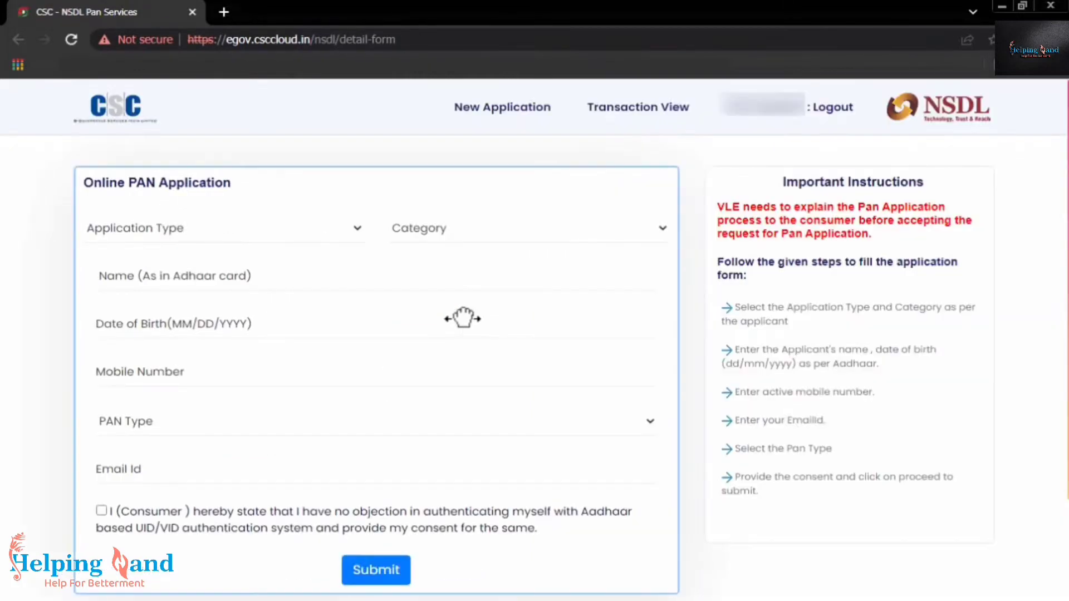
left_click(285, 228)
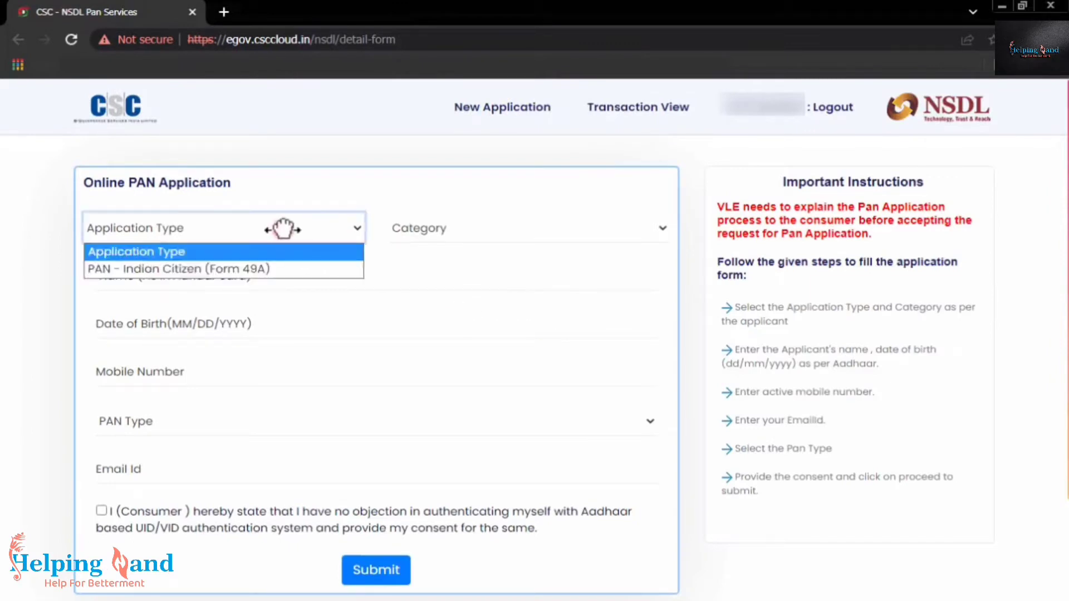
left_click(262, 186)
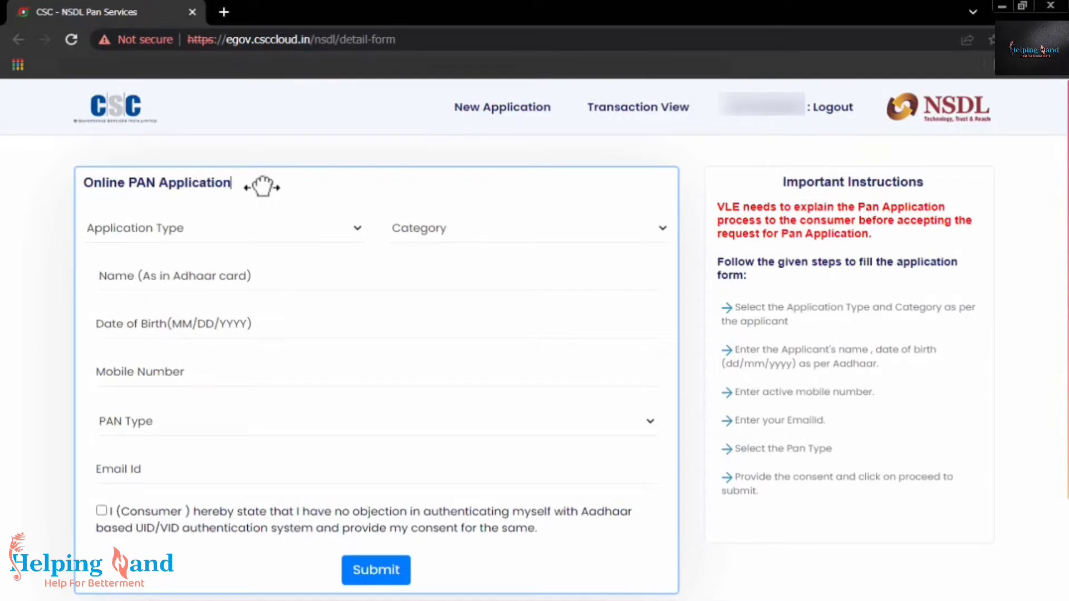
left_click(244, 237)
left_click(243, 235)
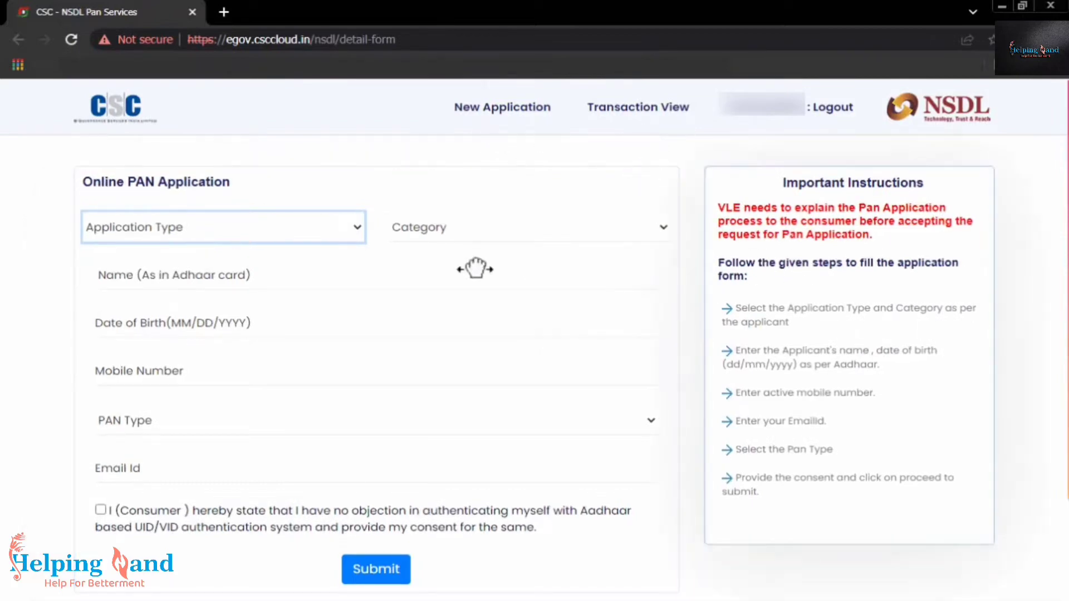
left_click_drag(718, 261, 924, 477)
left_click(916, 465)
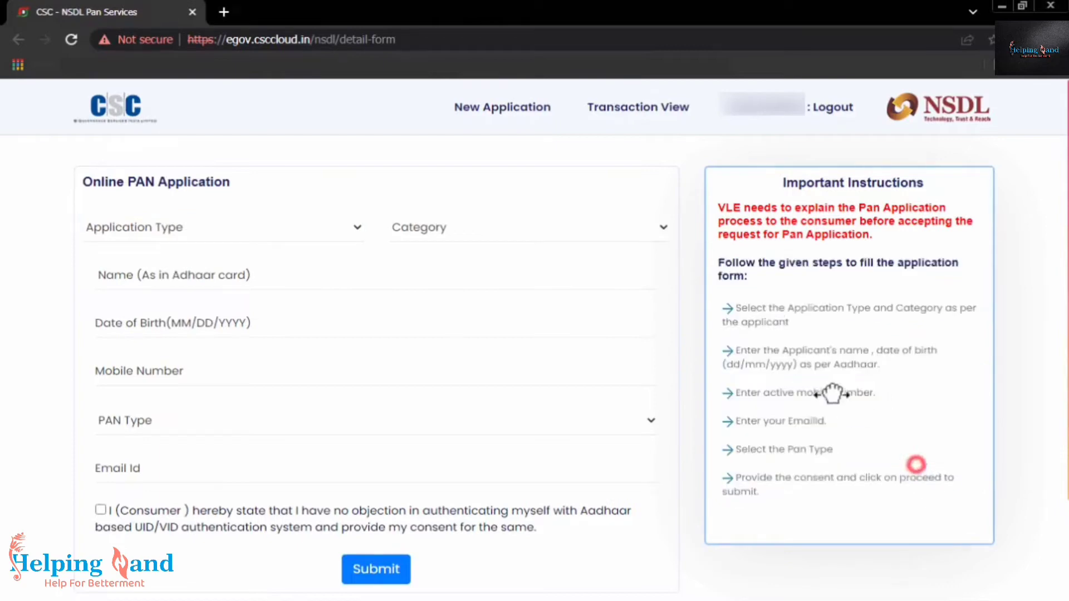
left_click_drag(717, 205, 854, 265)
left_click(854, 265)
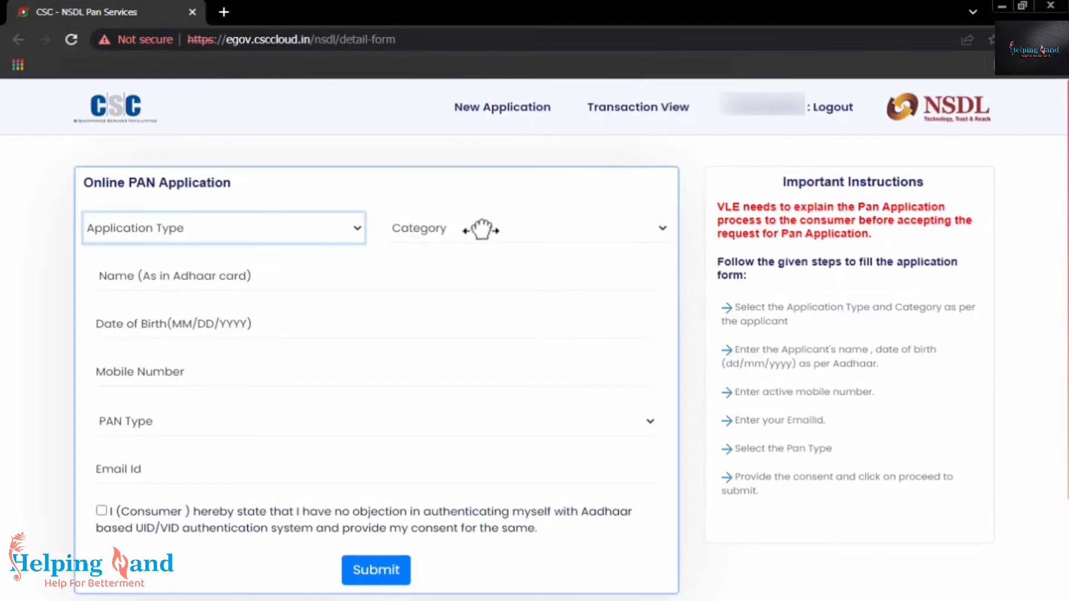
Choose PAN - Indian Citizen (Form 49A), category INDIVIDUAL, and a PAN card type
left_click(270, 231)
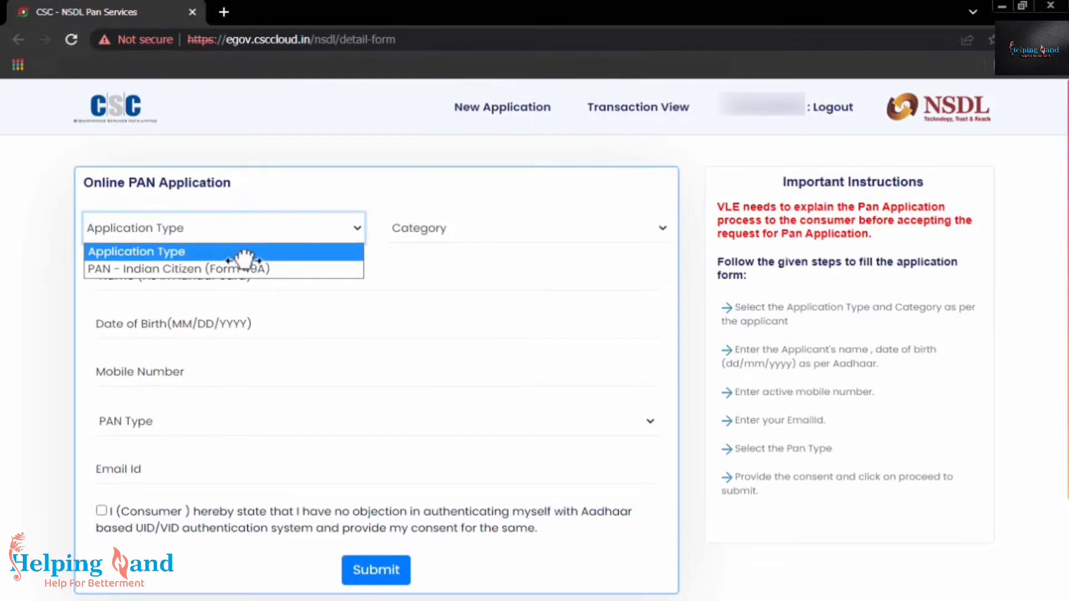
left_click(245, 271)
left_click(481, 235)
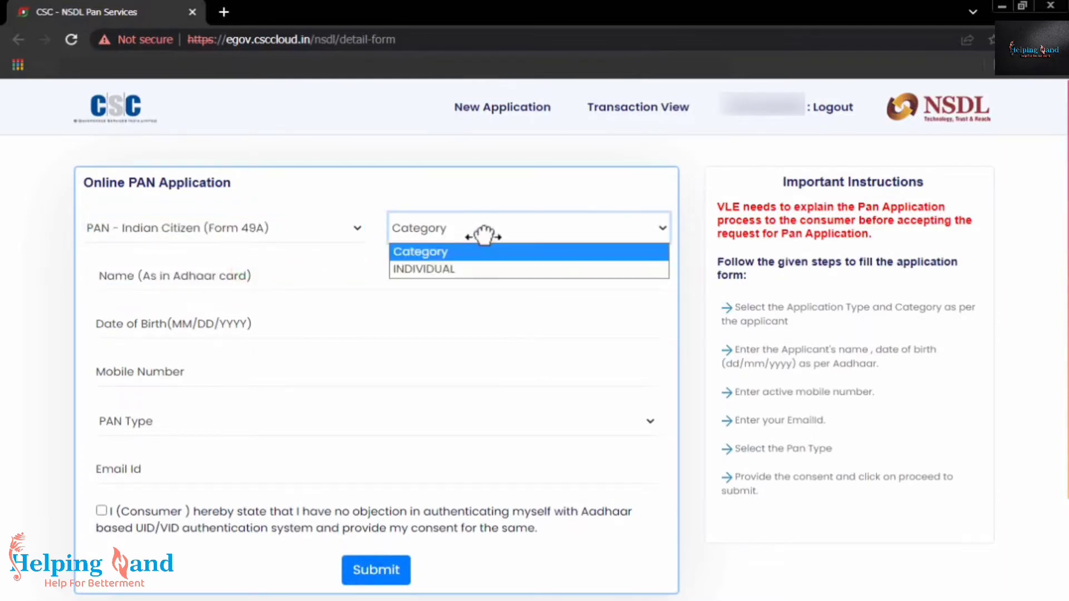
left_click(484, 269)
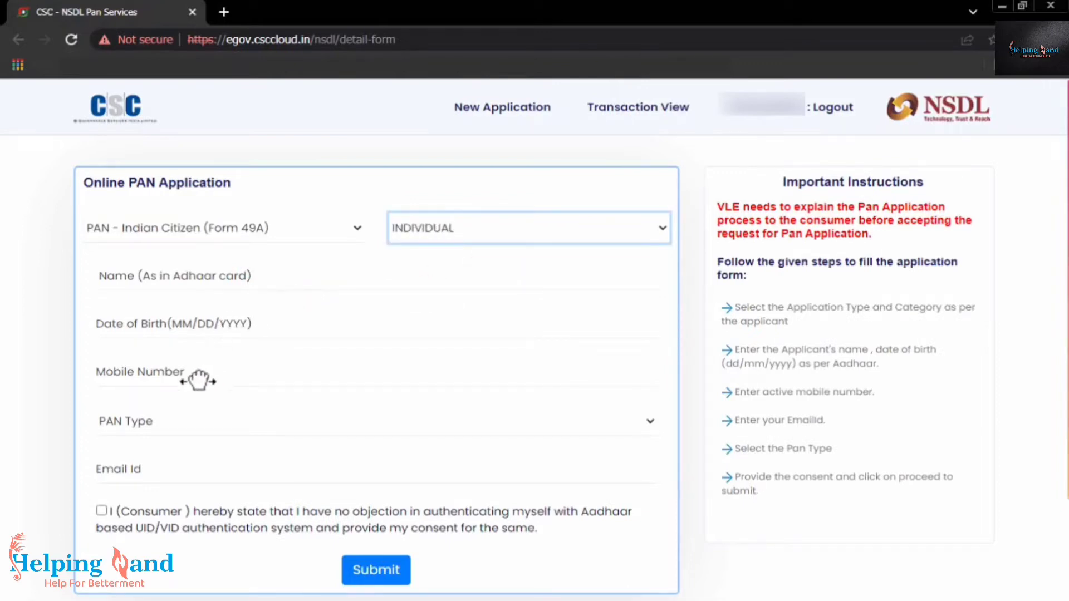
left_click(171, 427)
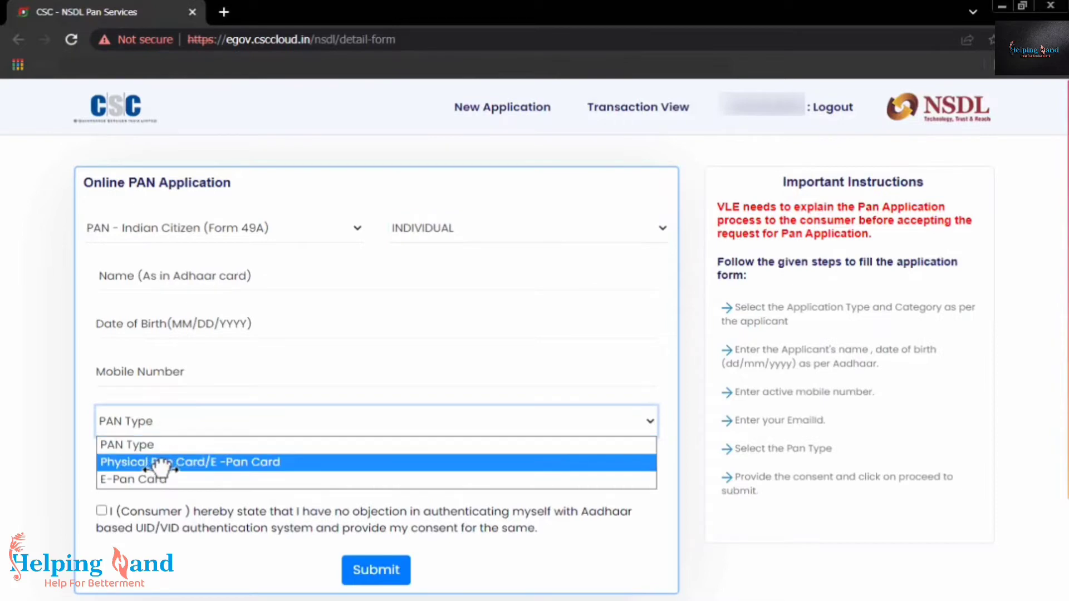
left_click(151, 478)
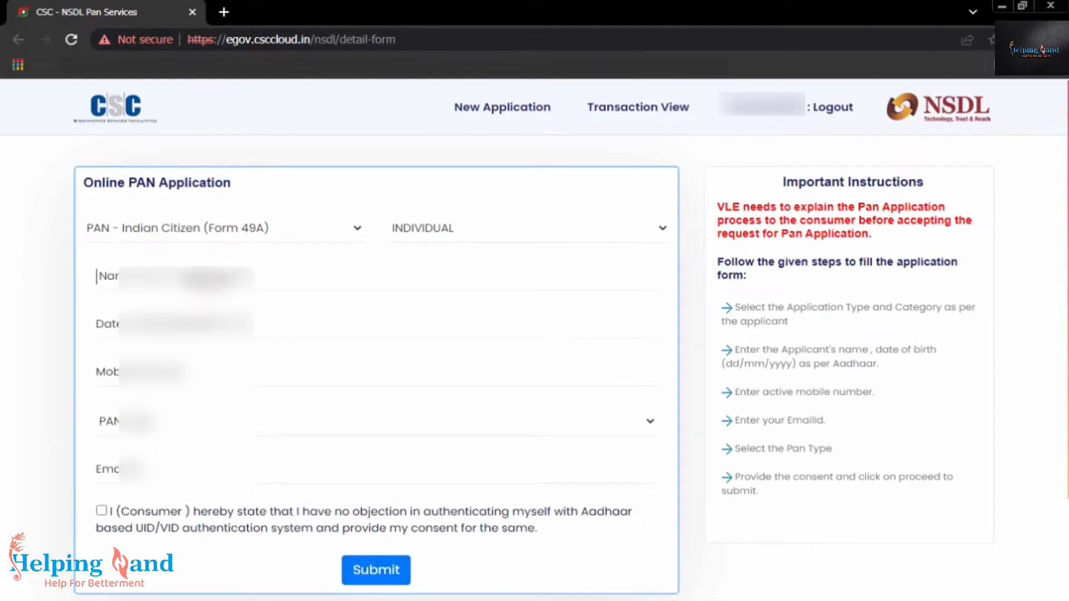
Enter the applicant's name and birth date
key("ctrl+a")
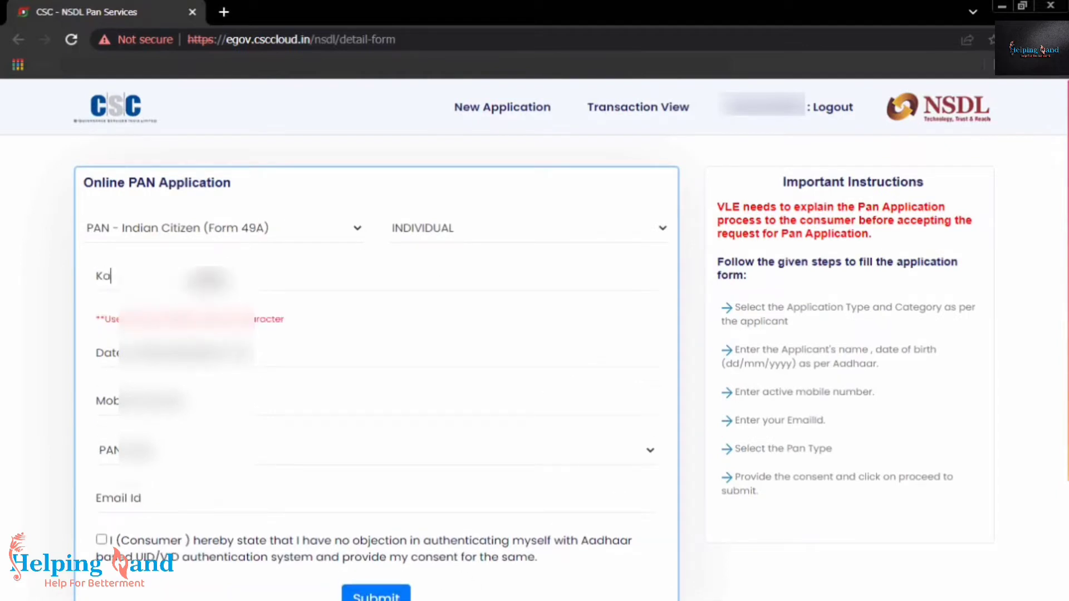
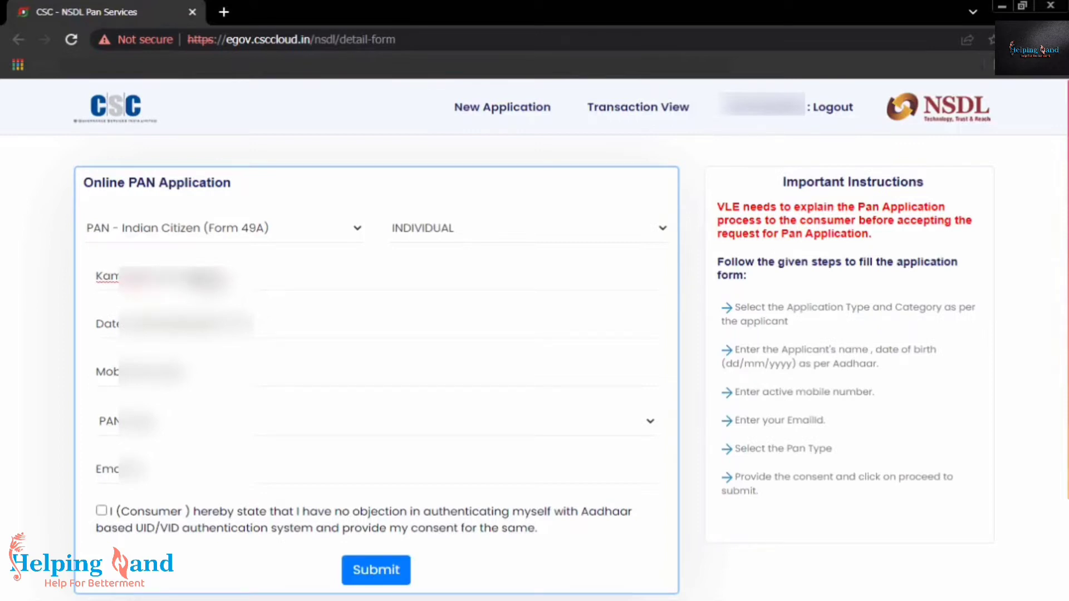
key("Tab")
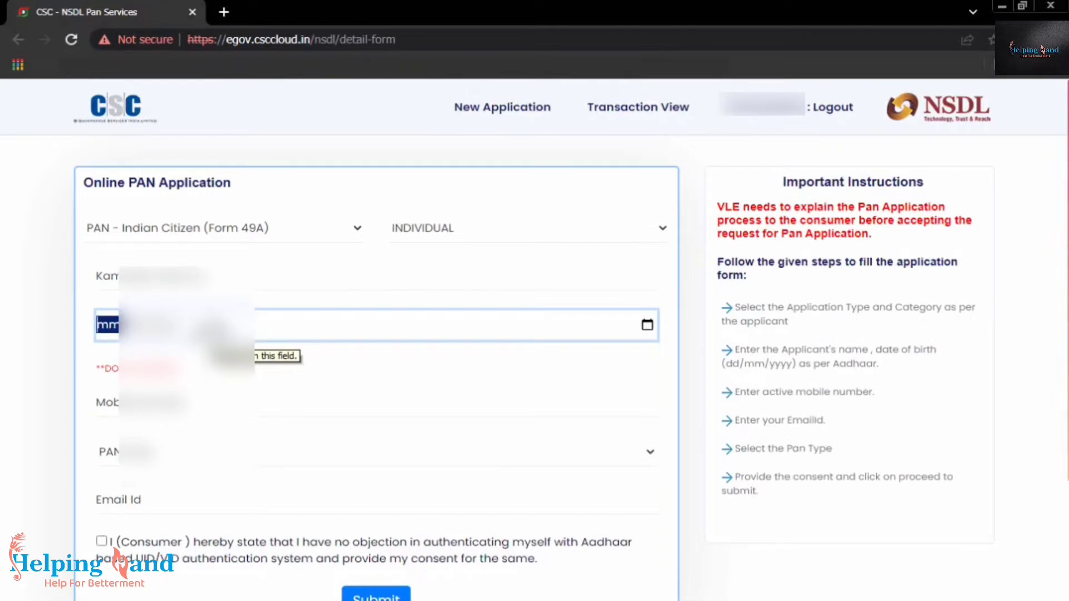
type("01/01")
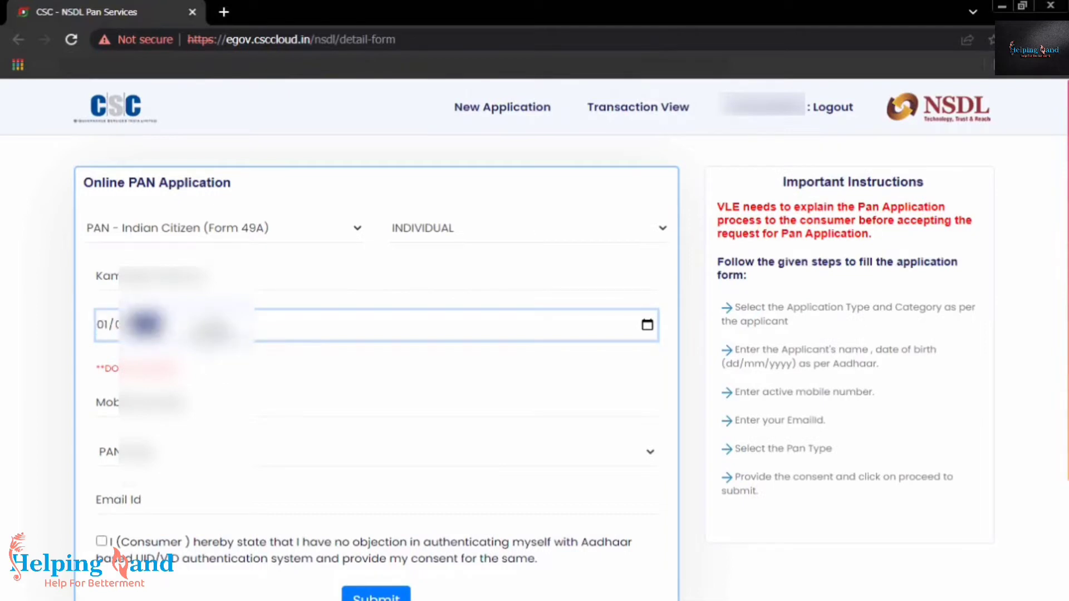
type("1")
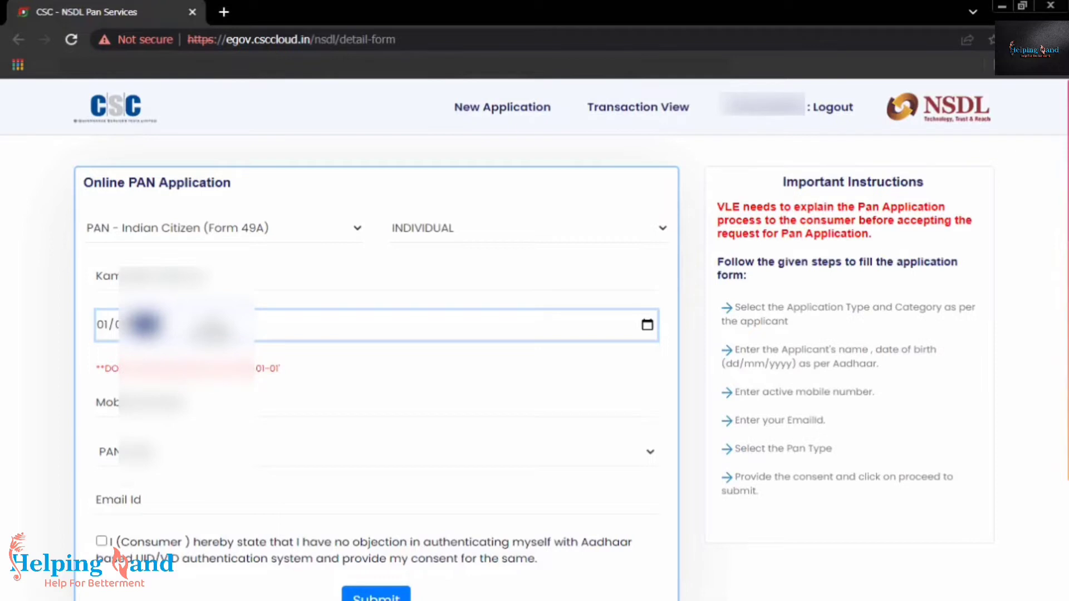
type("0")
left_click(199, 368)
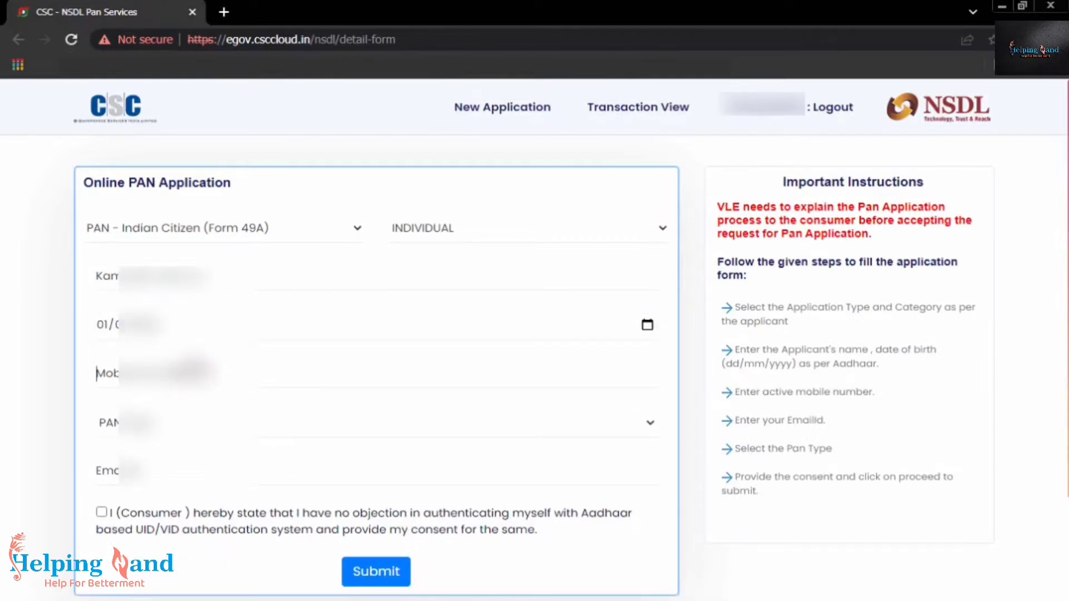
Add mobile number, Physical Pan Card/E-Pan Card type, email and Aadhaar consent, then submit
type("9102")
left_click(190, 423)
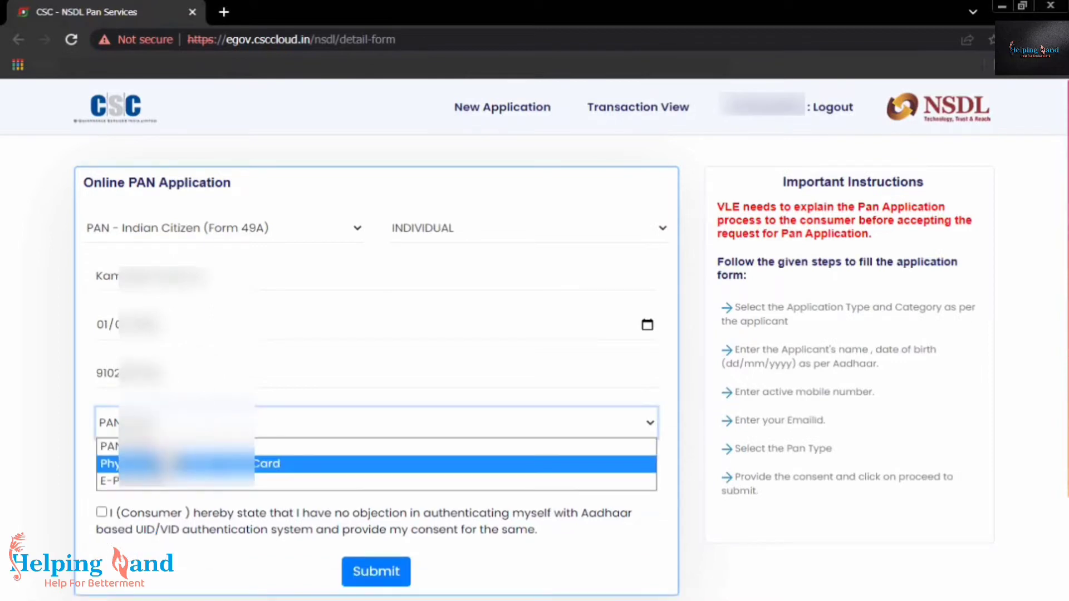
left_click(184, 463)
left_click(167, 471)
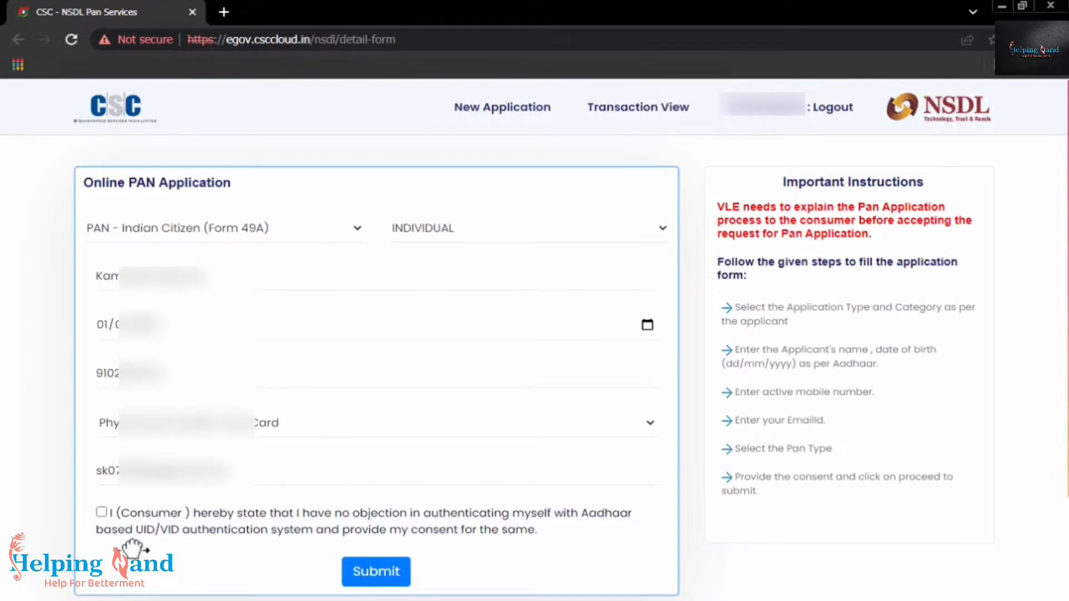
left_click(100, 511)
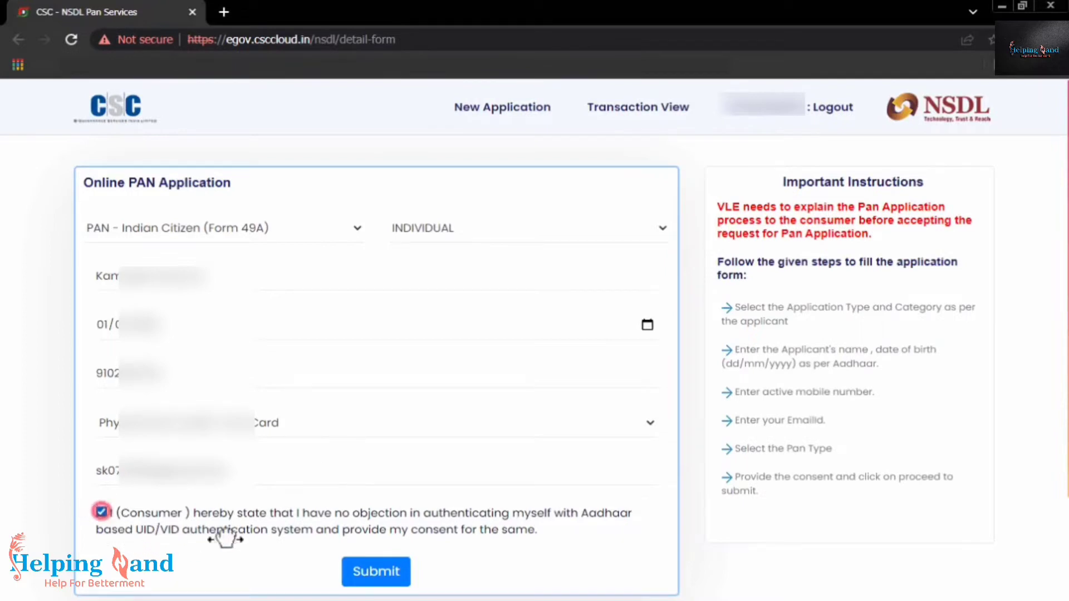
left_click(386, 570)
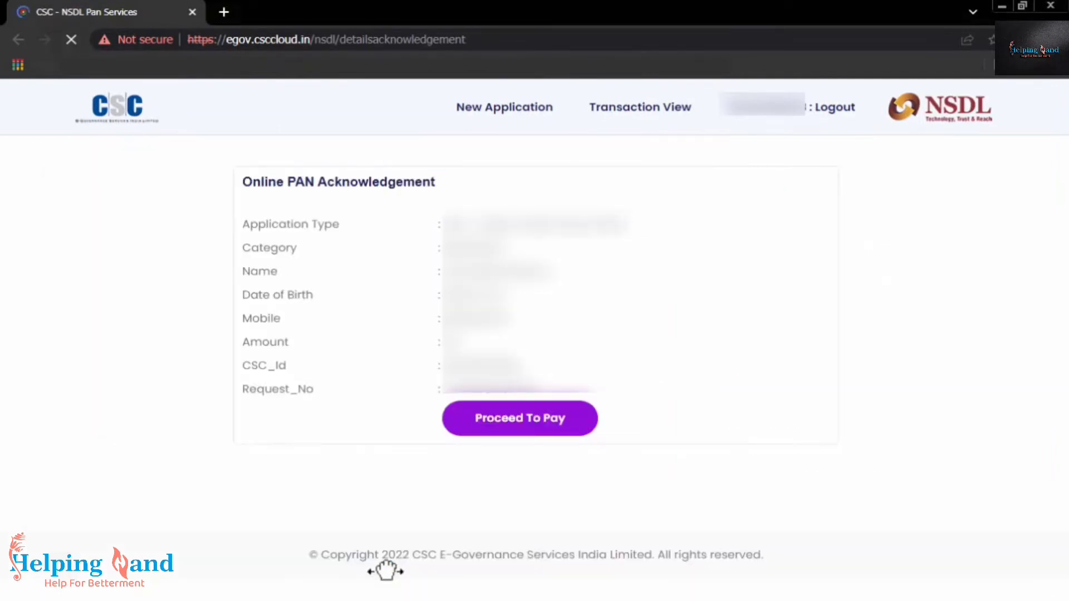
Pay ₹97.12 from the CSC Wallet with the wallet password and PIN, then go to the NSDL portal
left_click(548, 421)
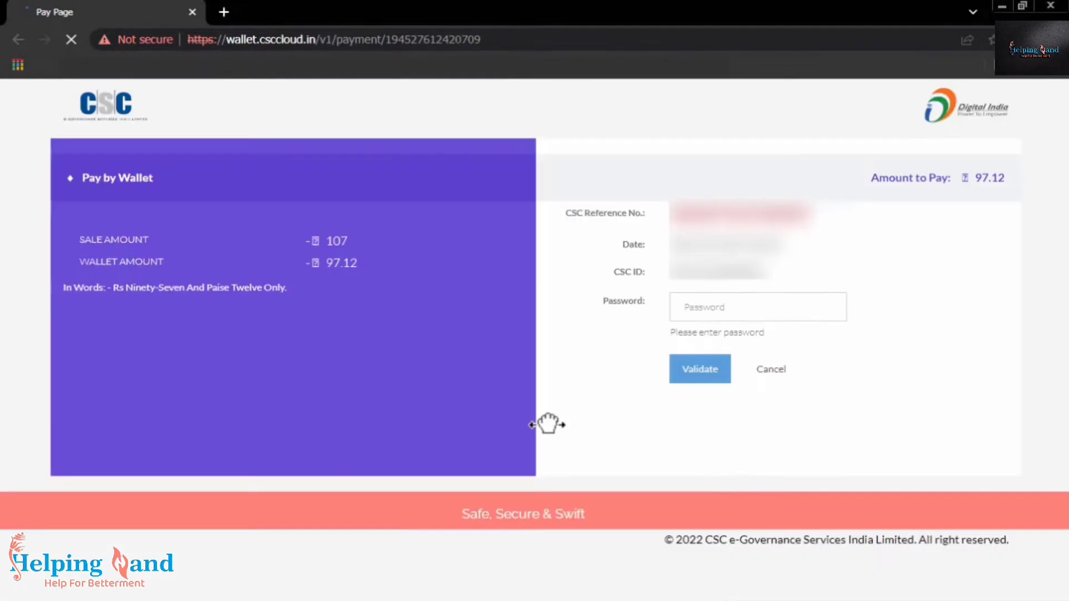
left_click(749, 298)
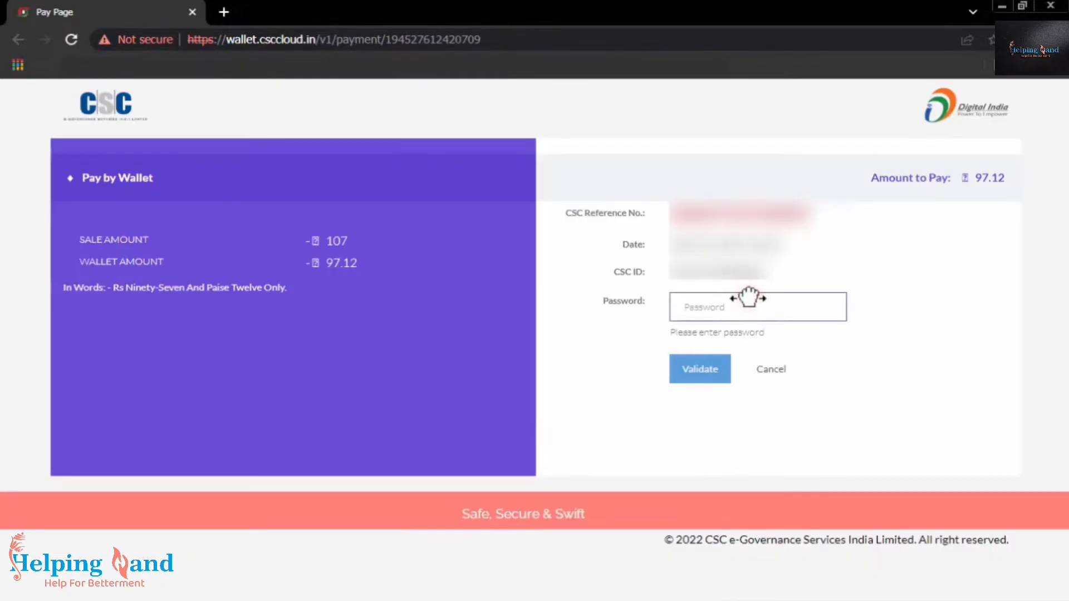
type("•••••••••••")
key("Return")
left_click(748, 301)
type("••••••")
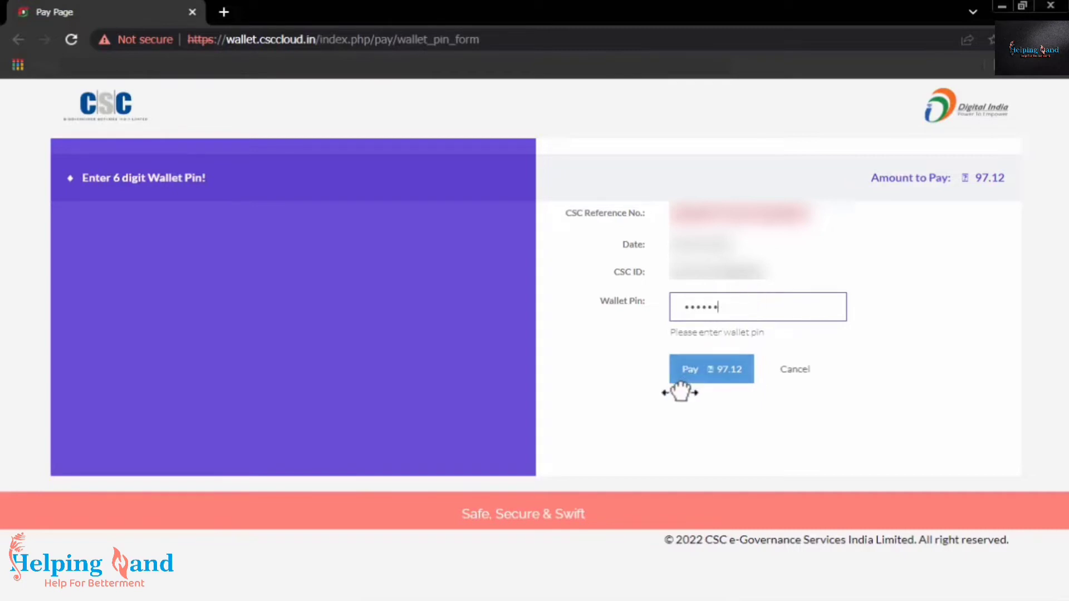
left_click(685, 368)
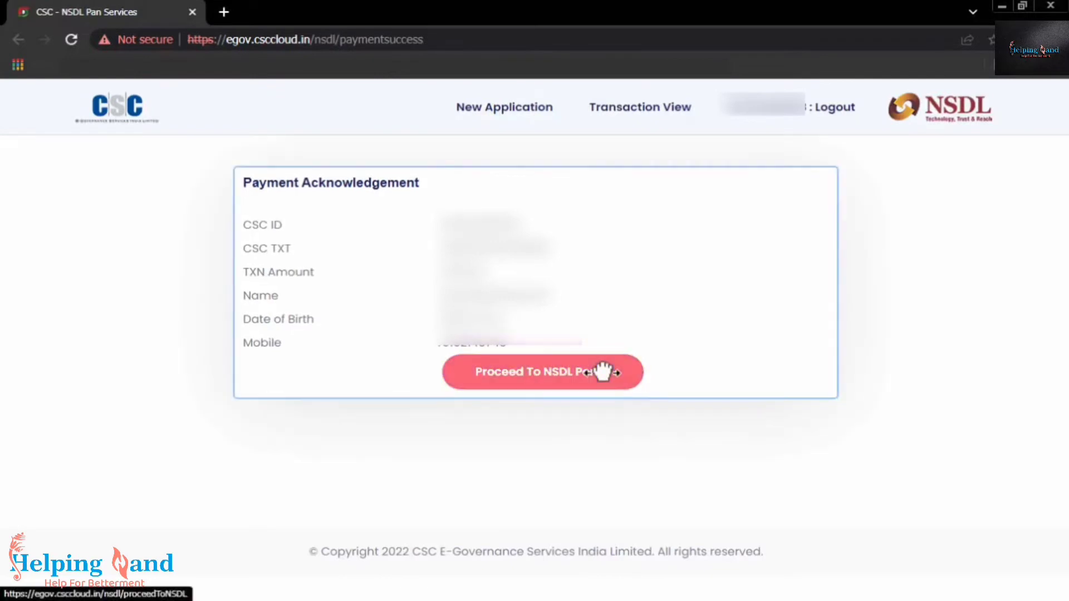
left_click(602, 368)
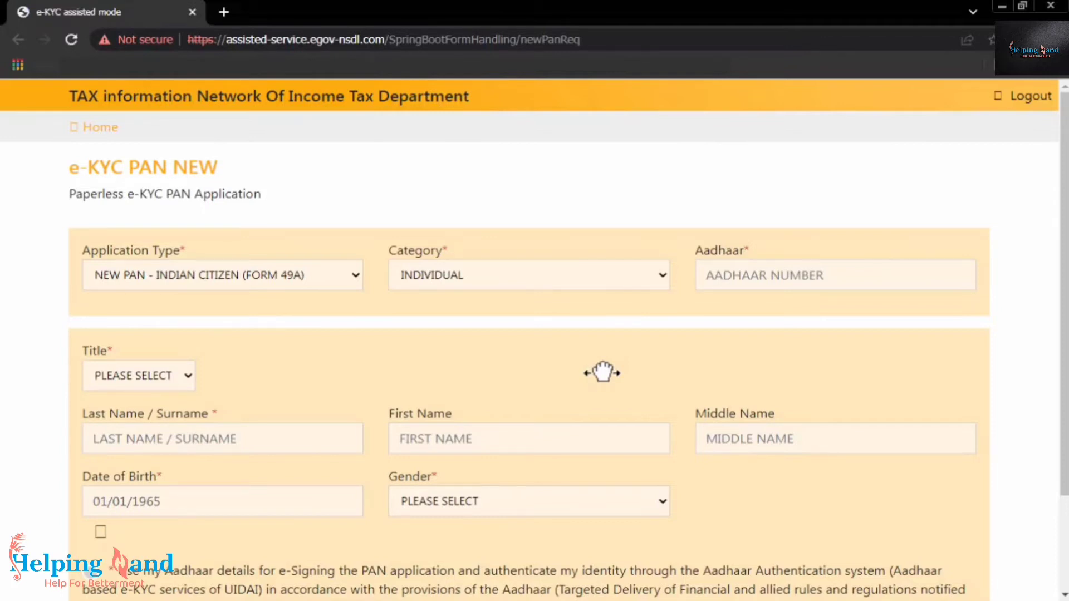
Enter the applicant's Aadhaar number and set the title to SHRI
left_click(846, 264)
type("••")
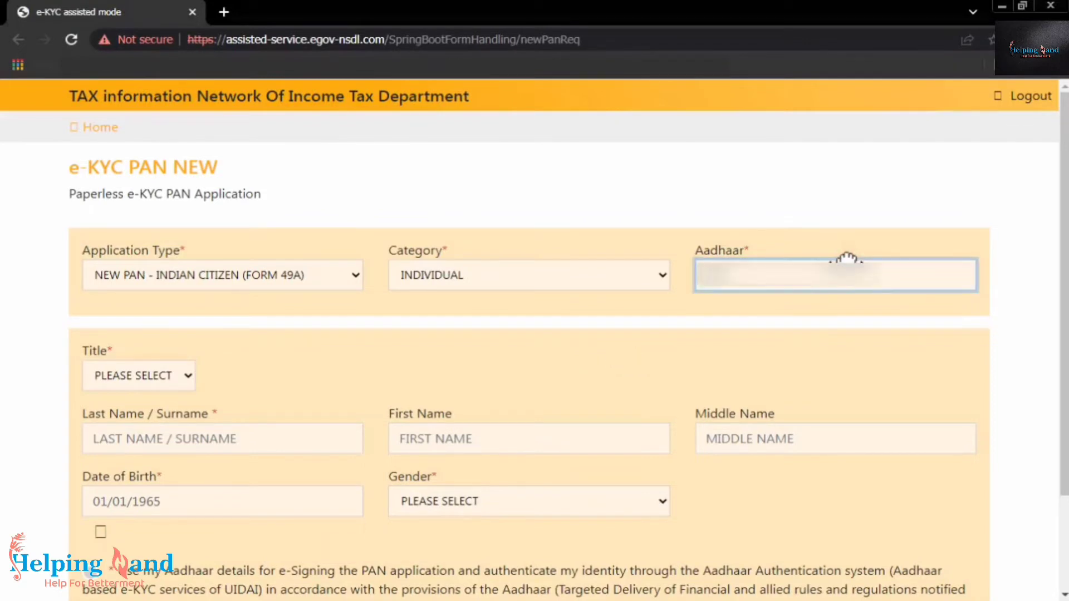
type("••••••••")
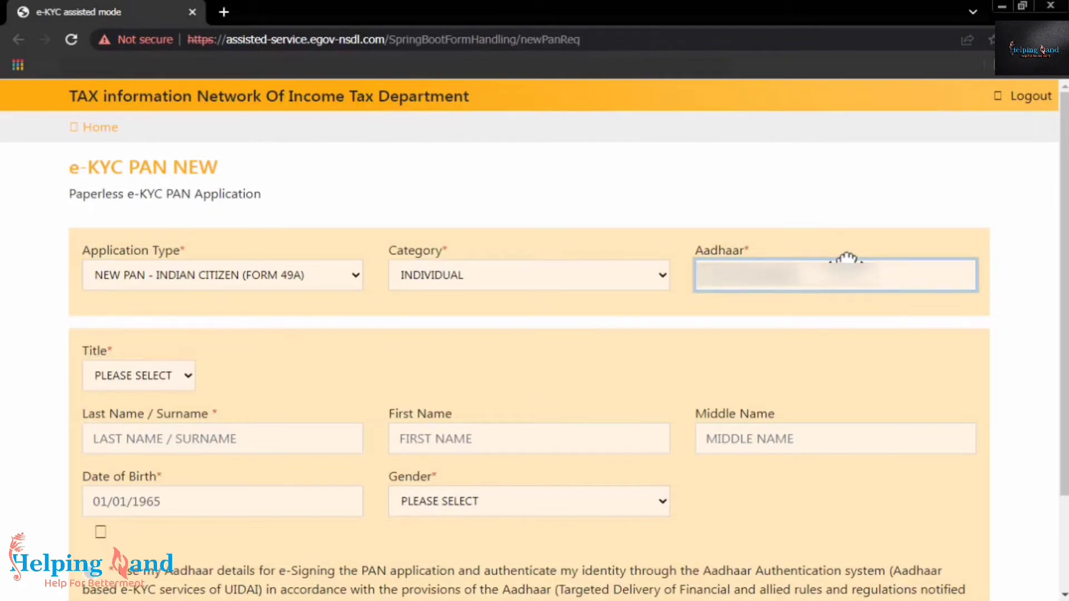
left_click(176, 374)
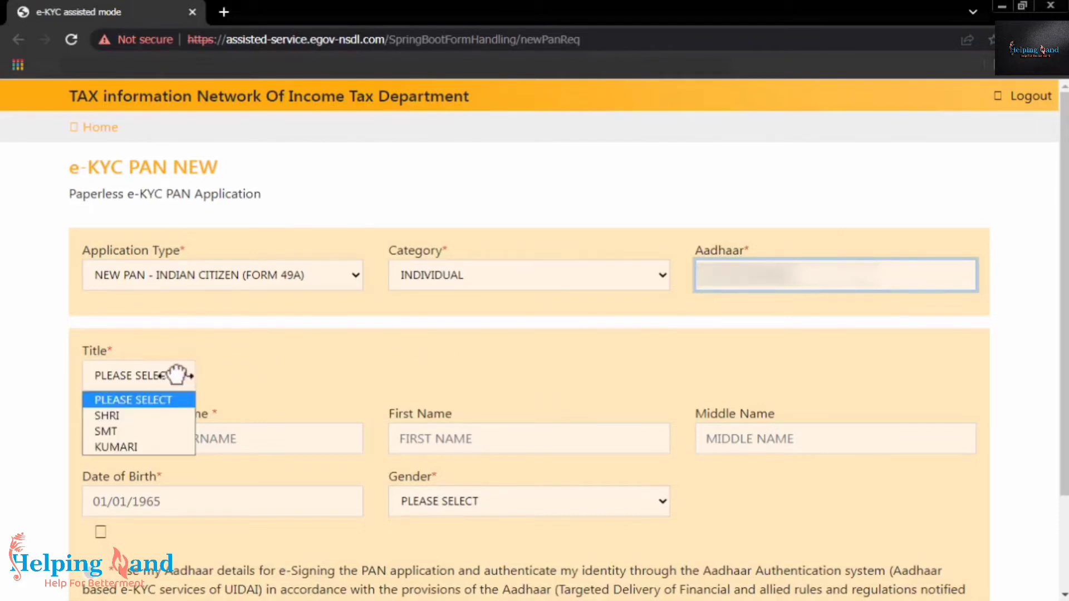
left_click(153, 415)
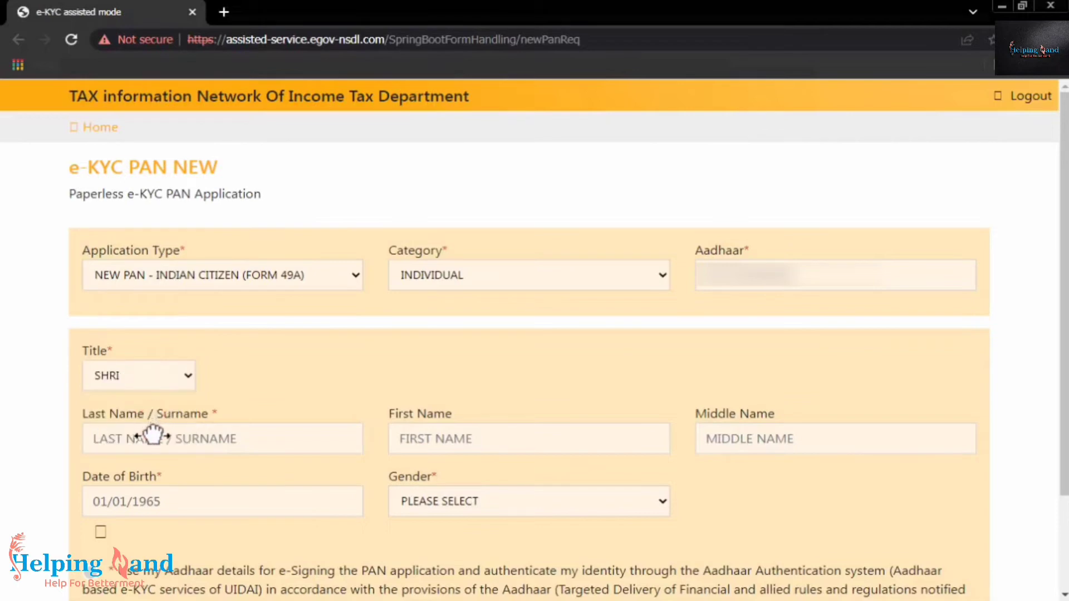
left_click(151, 377)
left_click(151, 378)
left_click(152, 379)
left_click(152, 378)
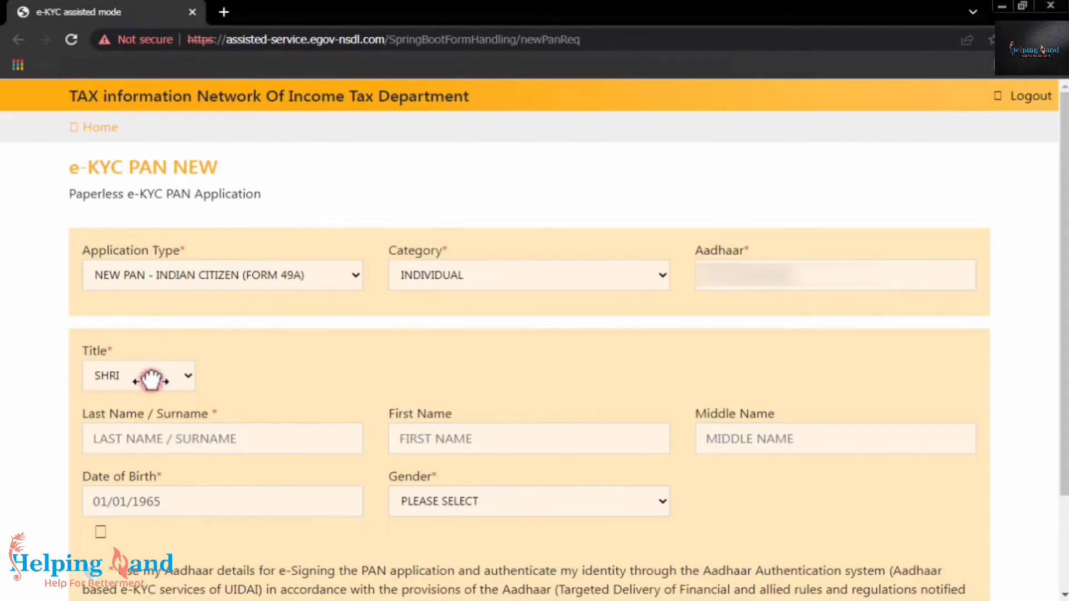
left_click(152, 380)
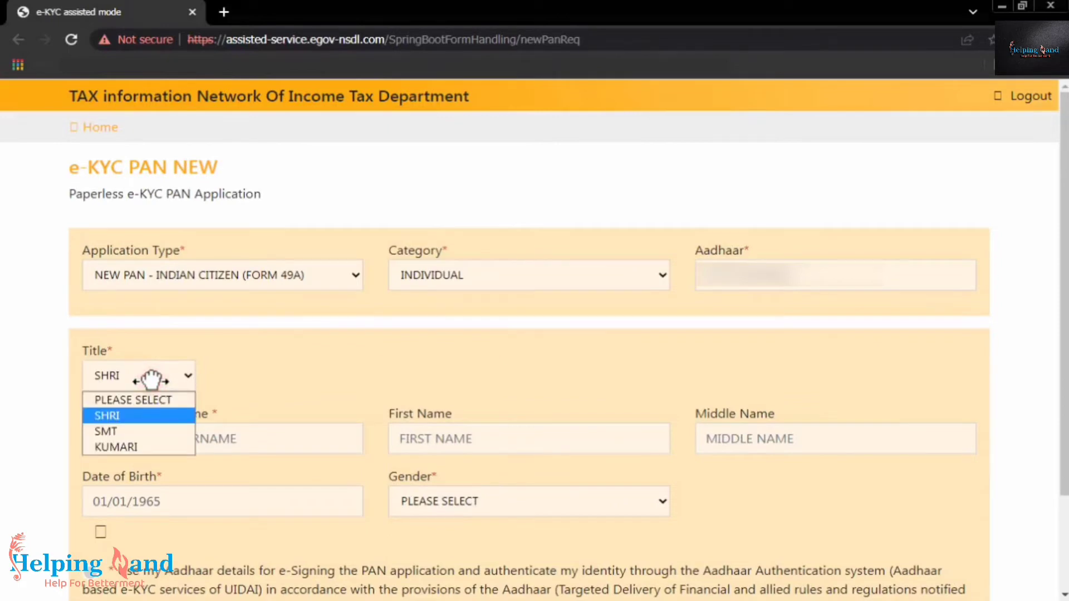
left_click(152, 380)
left_click(152, 380)
left_click(152, 380)
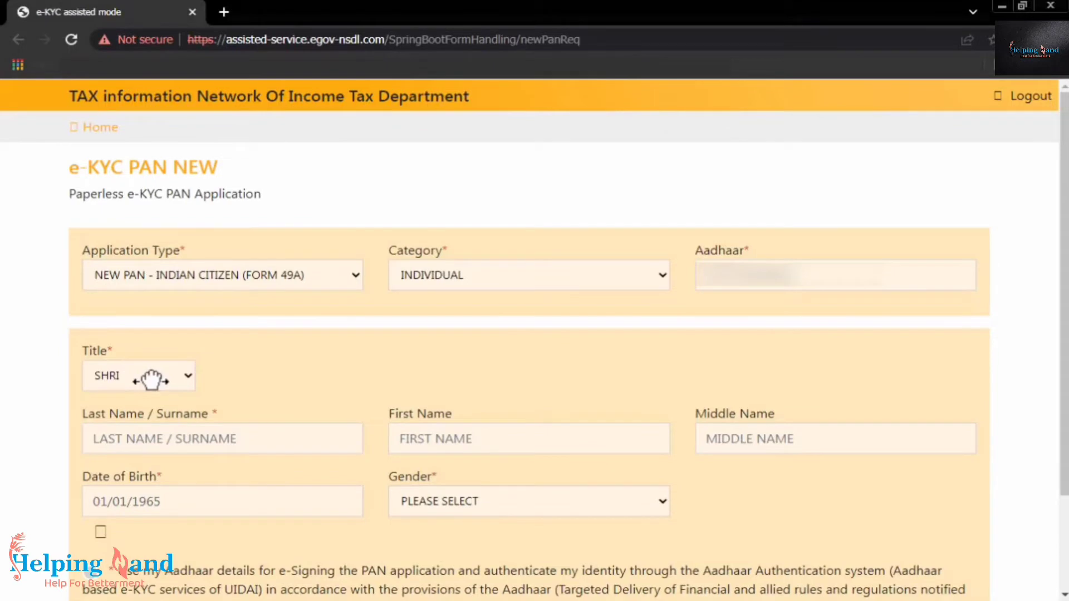
left_click(151, 380)
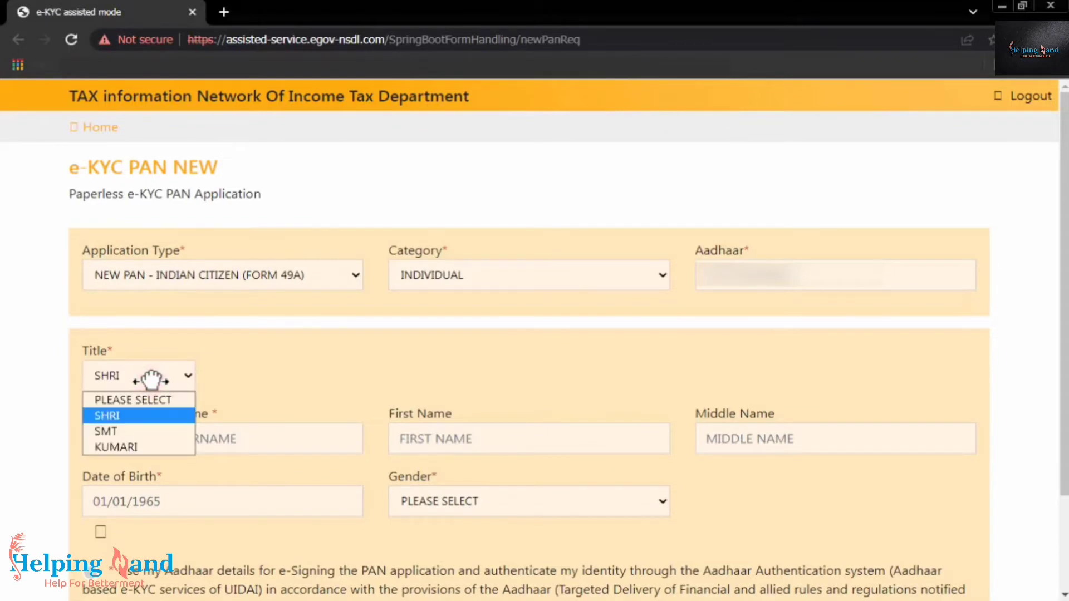
Fill in the applicant's last name and first name
left_click(148, 439)
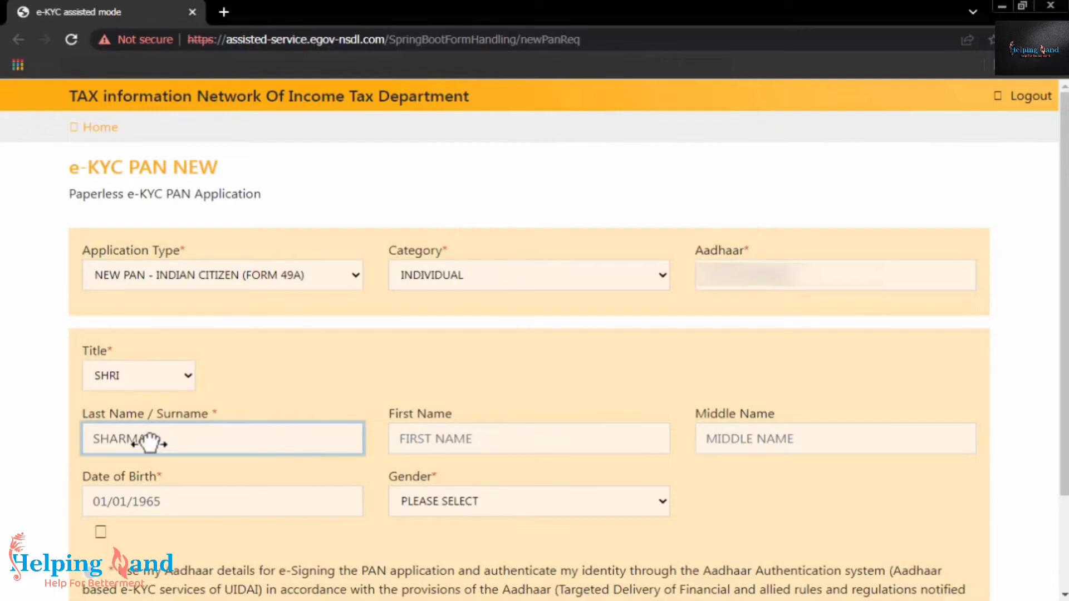
key("Tab")
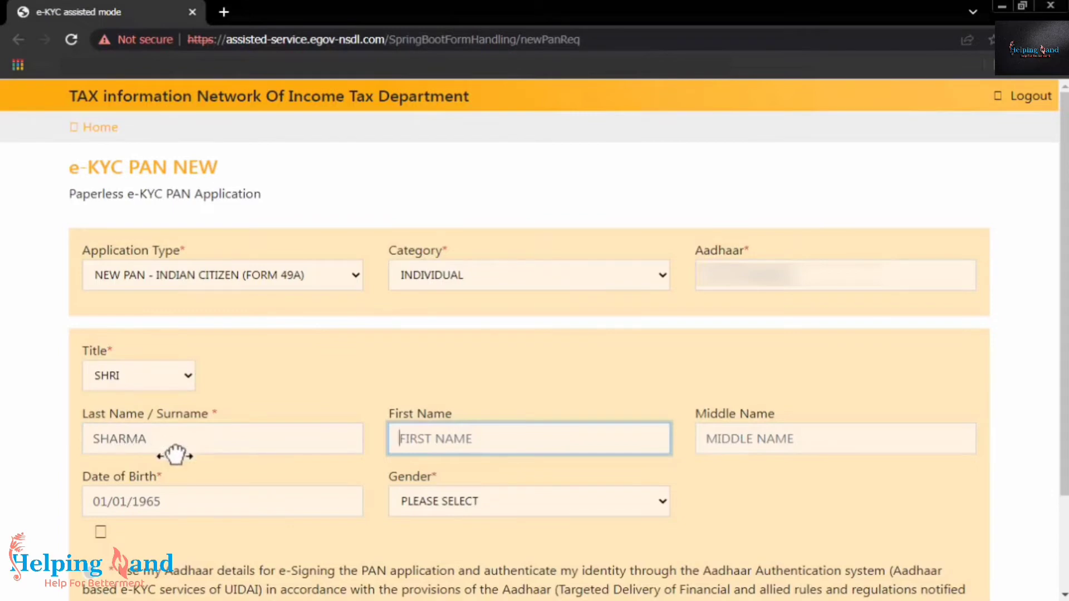
key("Tab")
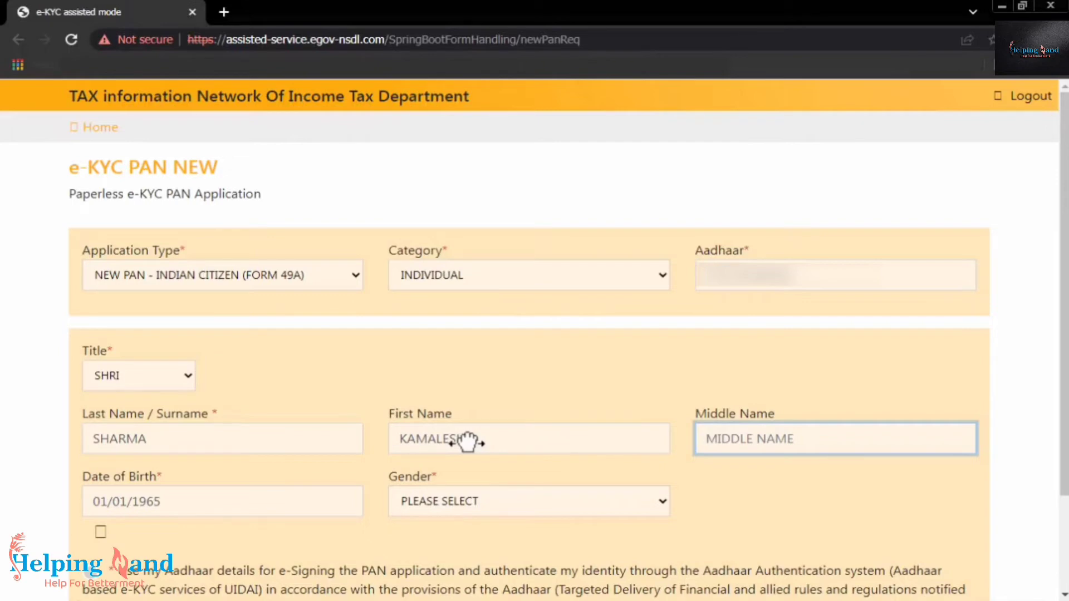
Set gender to MALE, give Aadhaar e-sign consent, and submit the new-PAN request
scroll(467, 443, "down", 2)
left_click(462, 385)
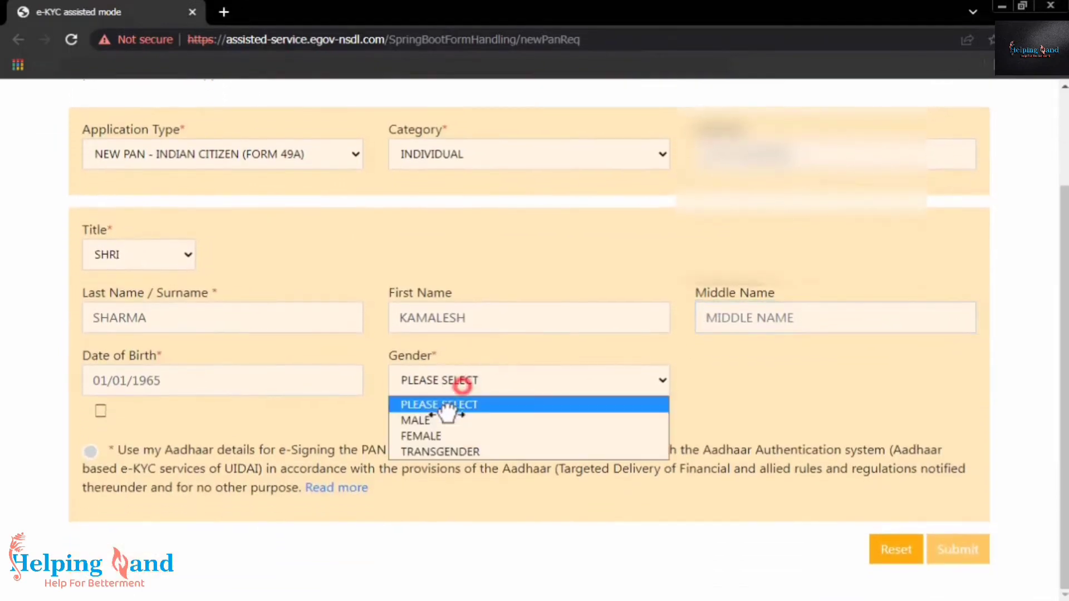
left_click(452, 420)
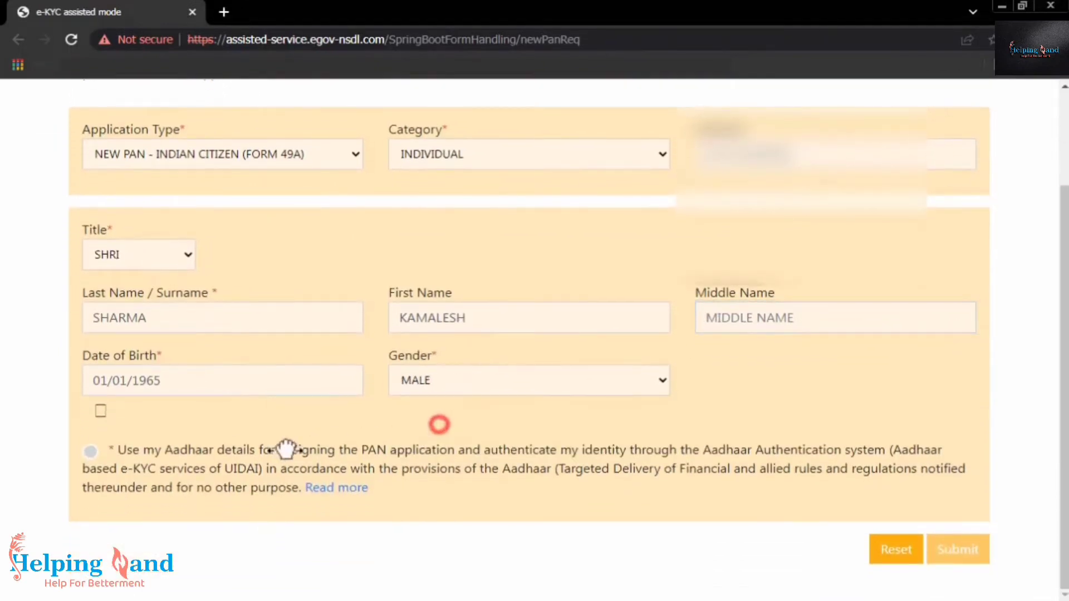
left_click(90, 450)
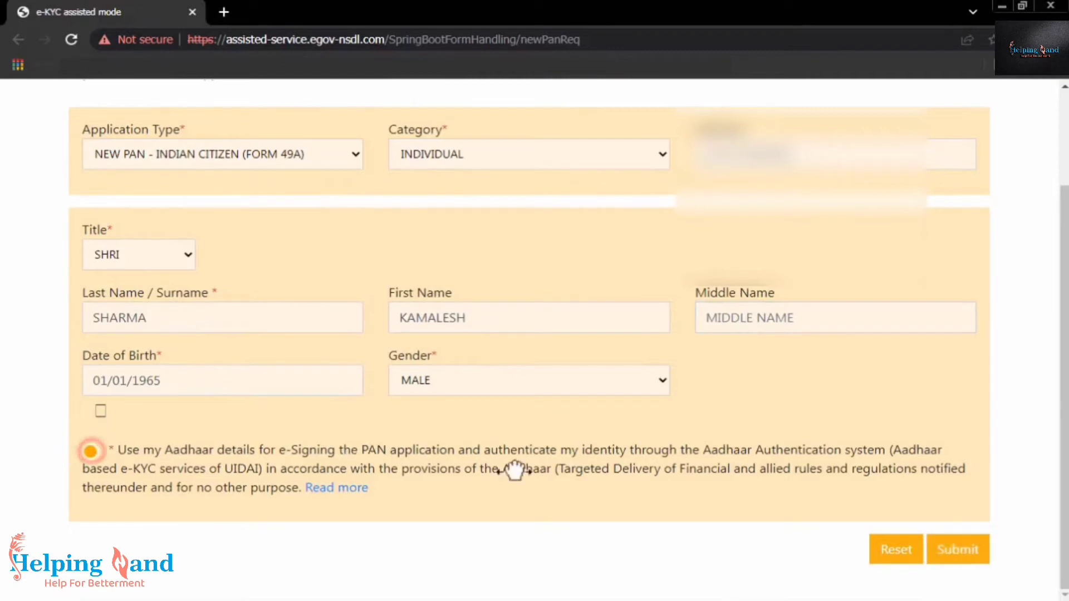
left_click(962, 543)
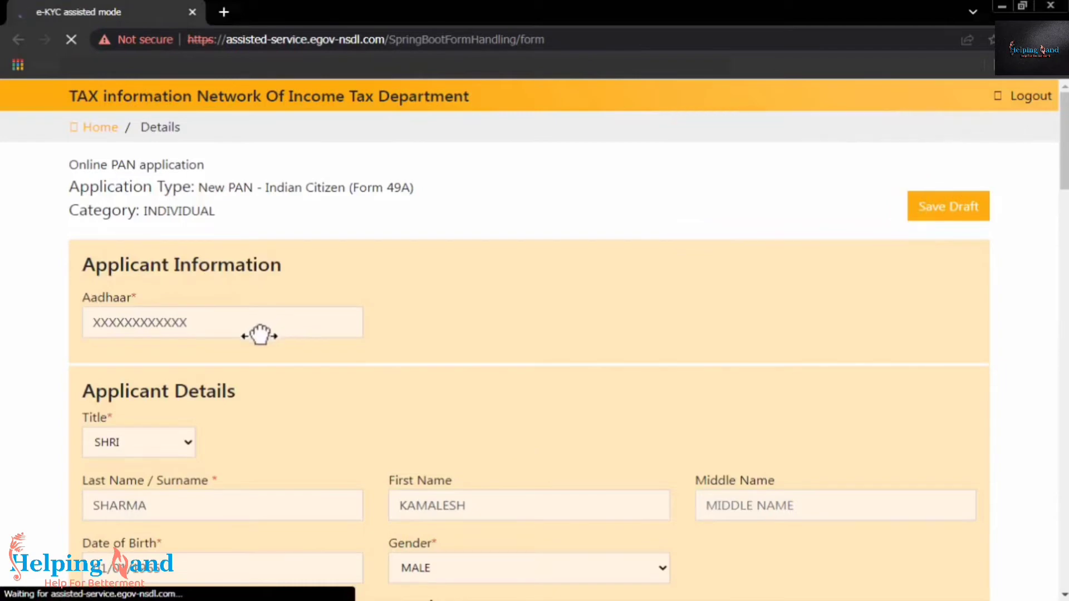
Scroll through the prefilled Applicant Details to check the PAN-card print name
scroll(259, 336, "down", 3)
scroll(259, 335, "down", 4)
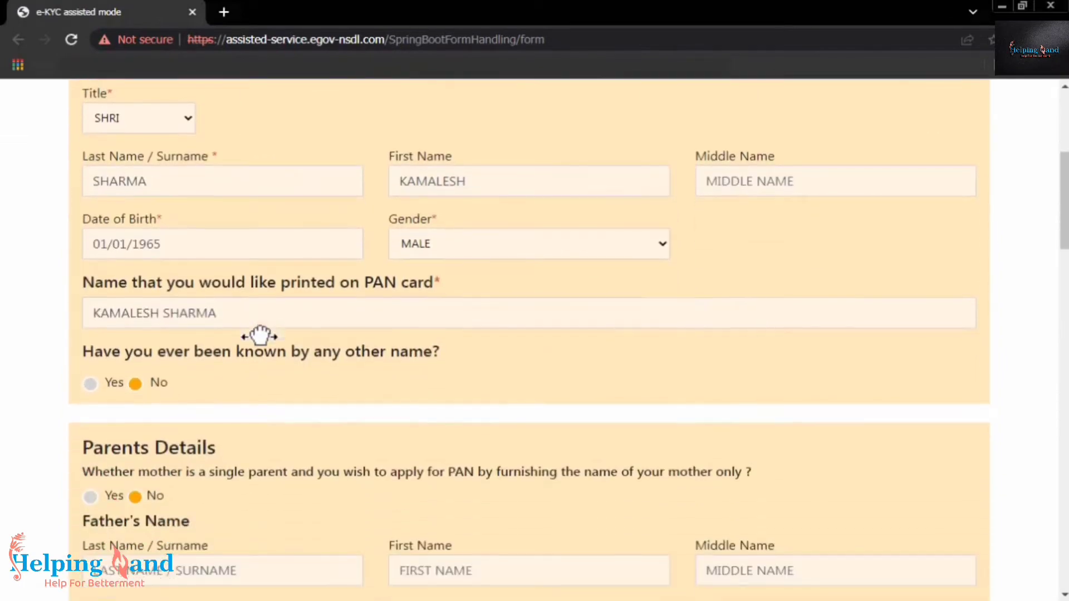
scroll(257, 334, "down", 1)
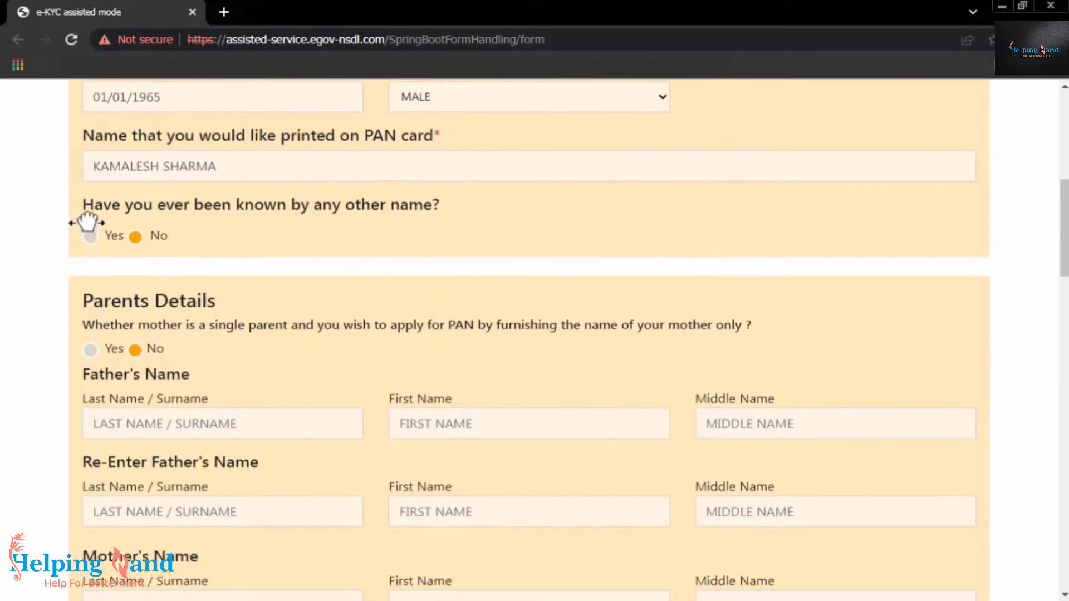
scroll(86, 222, "up", 8)
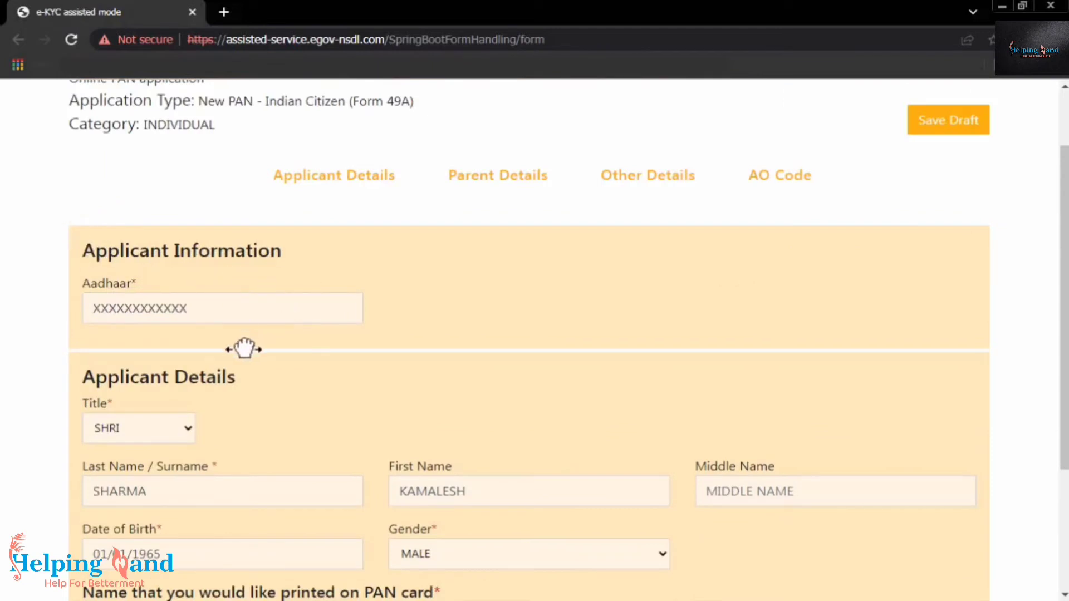
scroll(246, 348, "down", 3)
scroll(243, 349, "down", 1)
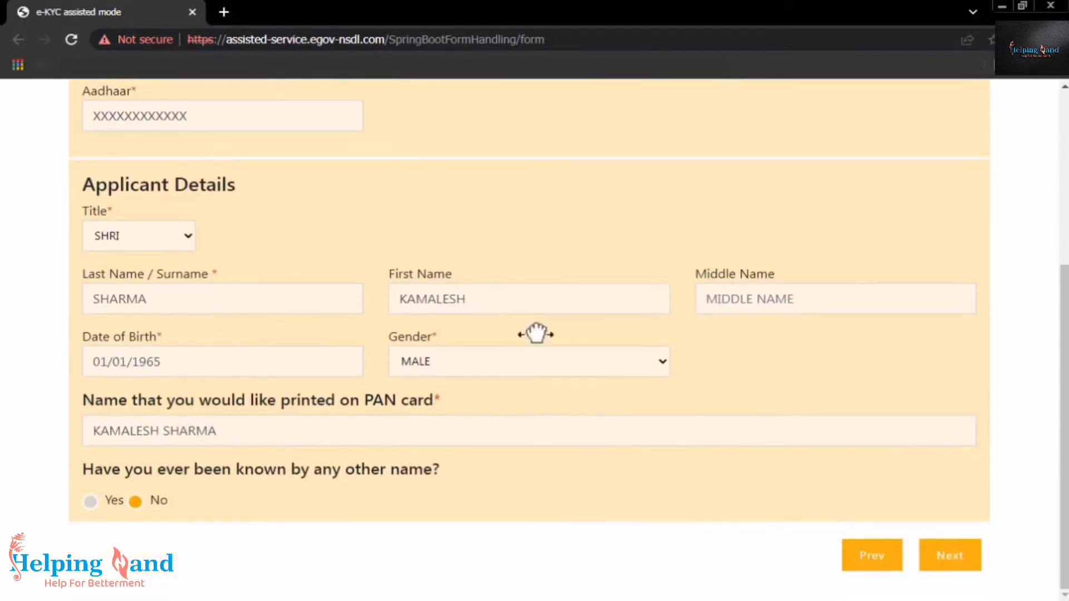
In the parent details section, enter the father's last, first and middle names
left_click(949, 555)
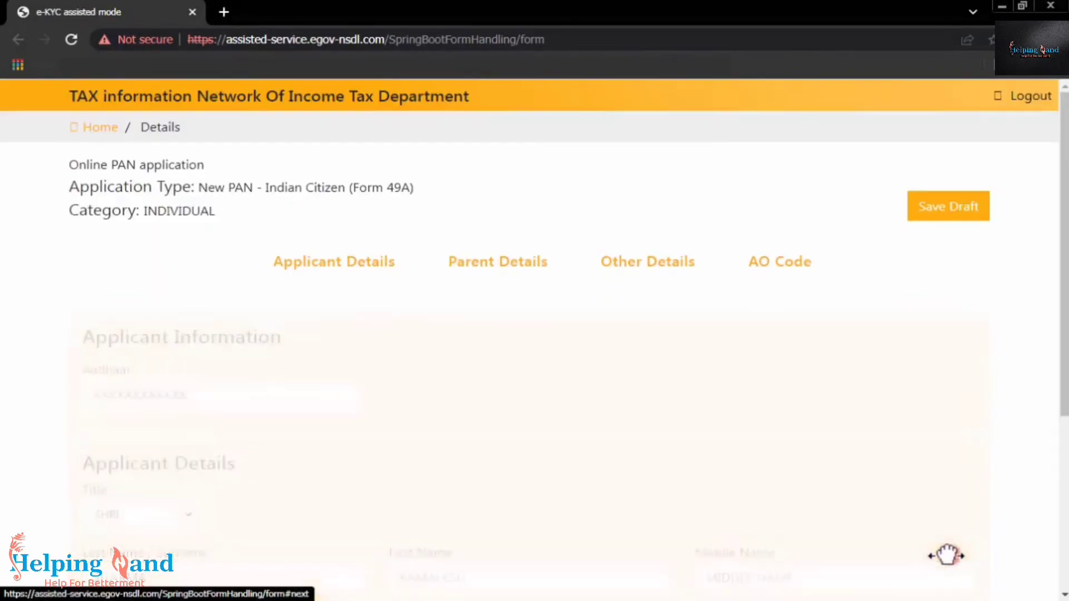
scroll(245, 377, "down", 2)
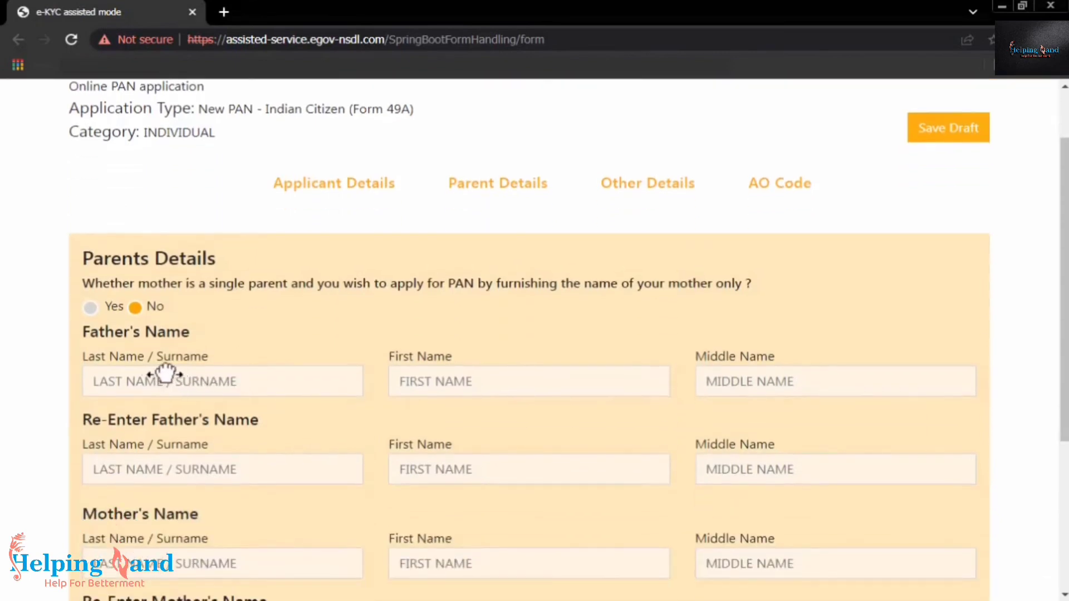
left_click(167, 373)
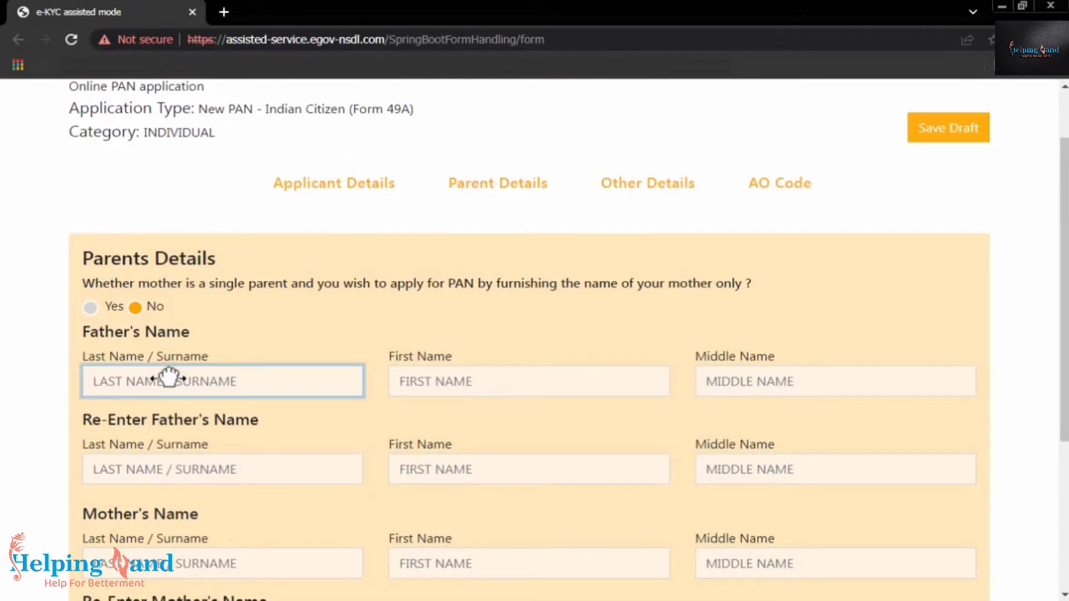
key("Tab")
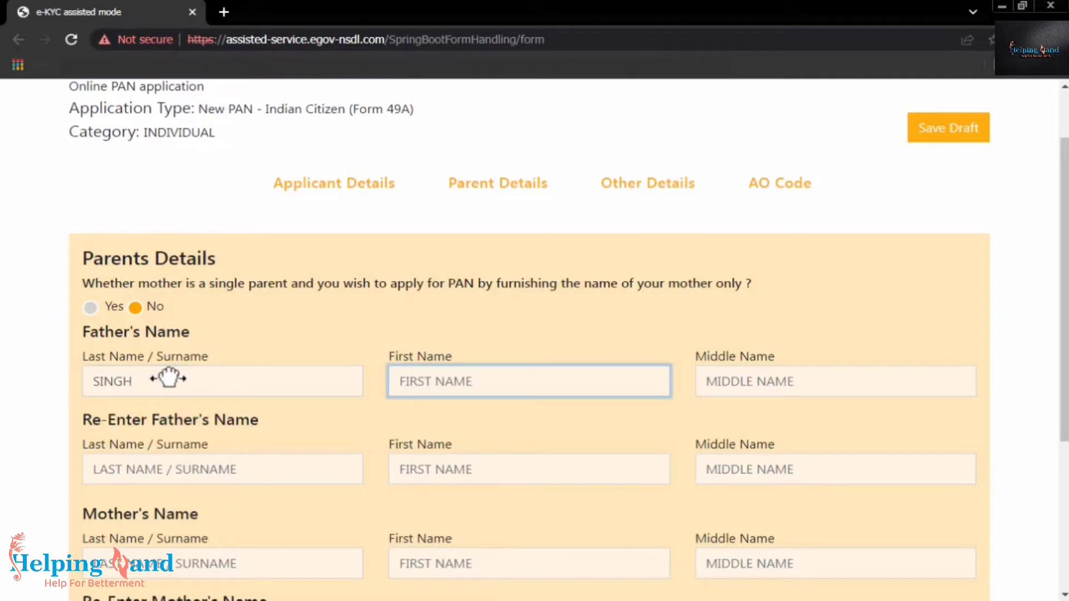
key("Tab")
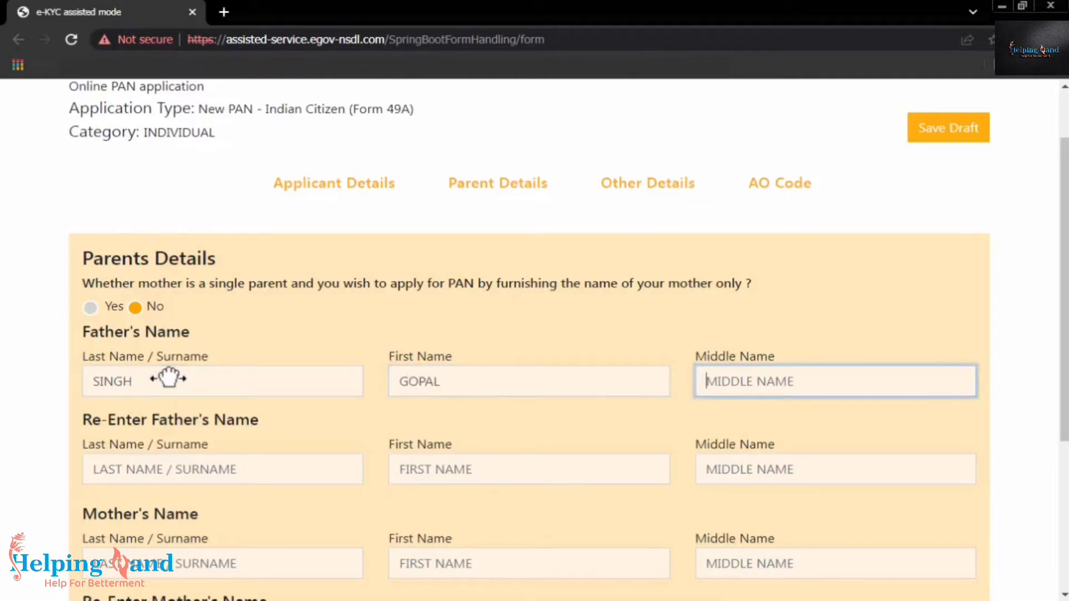
left_click(750, 390)
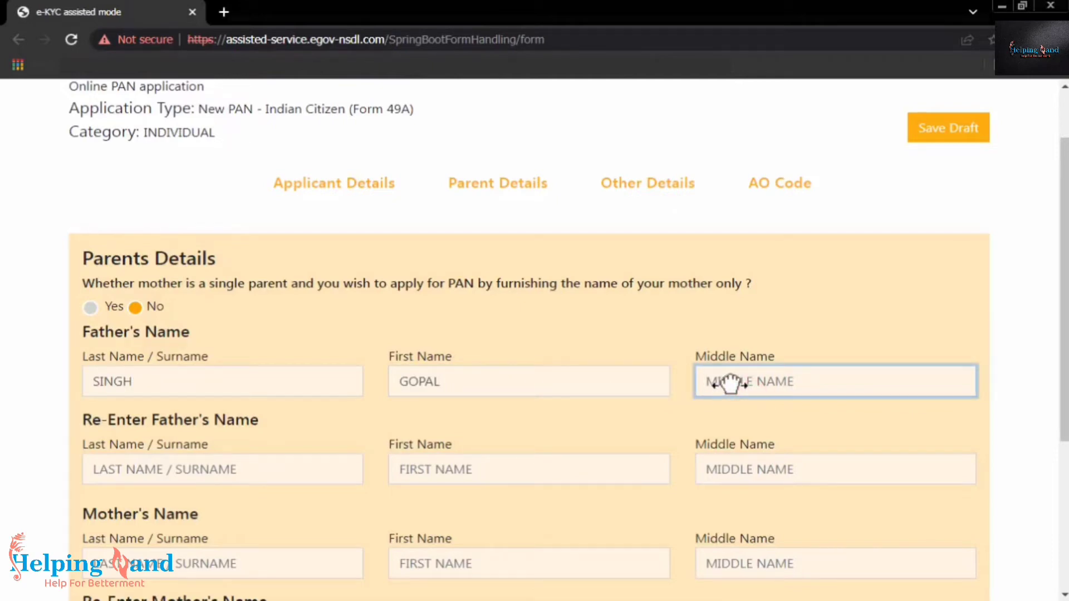
type("SARAN")
key("Tab")
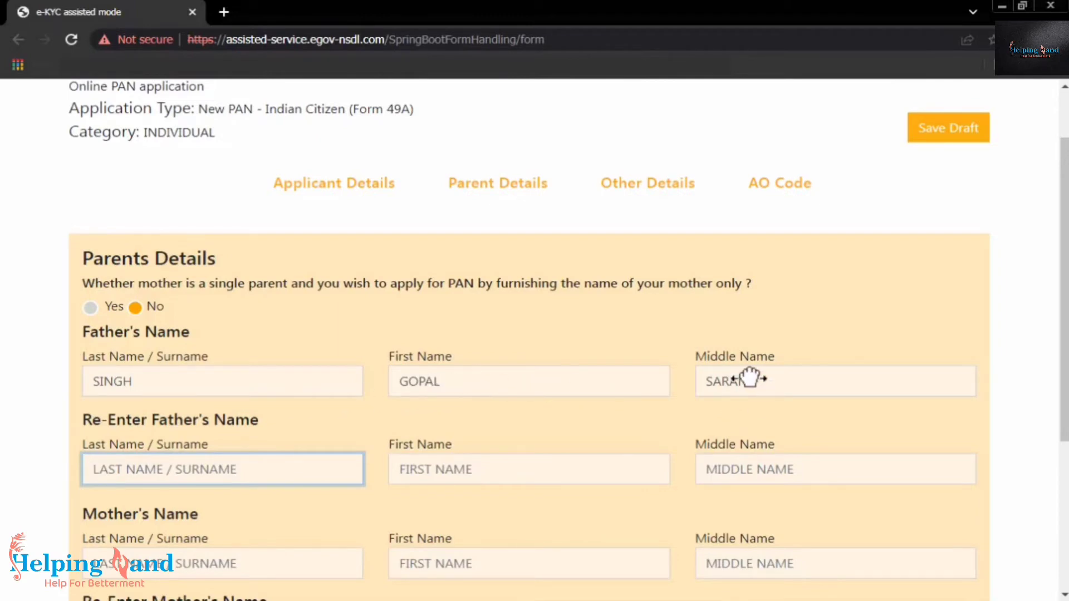
Select Father's Name for printing on the PAN card and go to Next
scroll(241, 449, "down", 3)
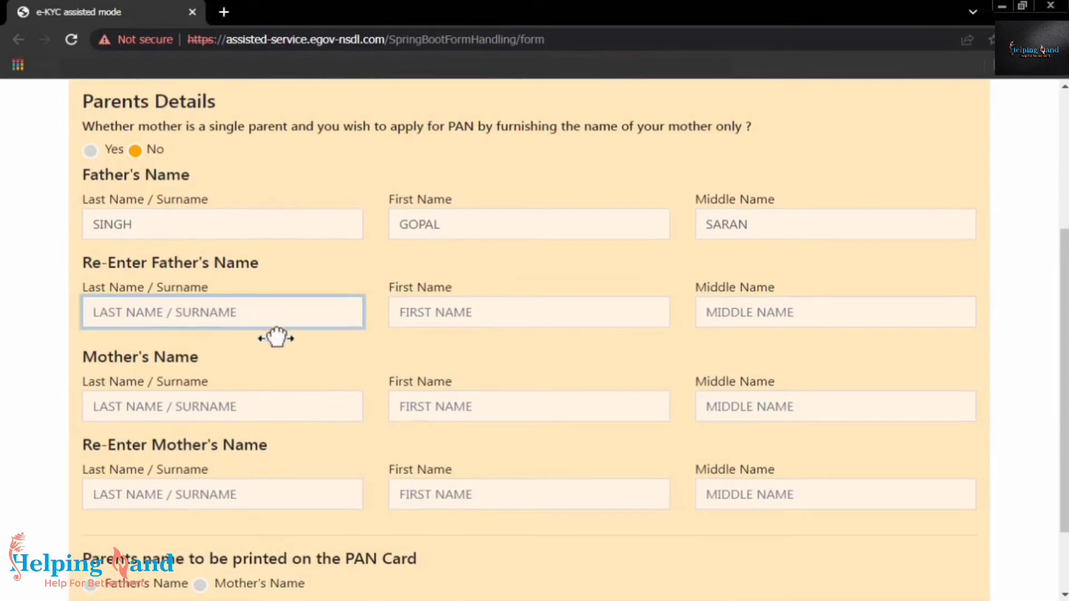
left_click(79, 263)
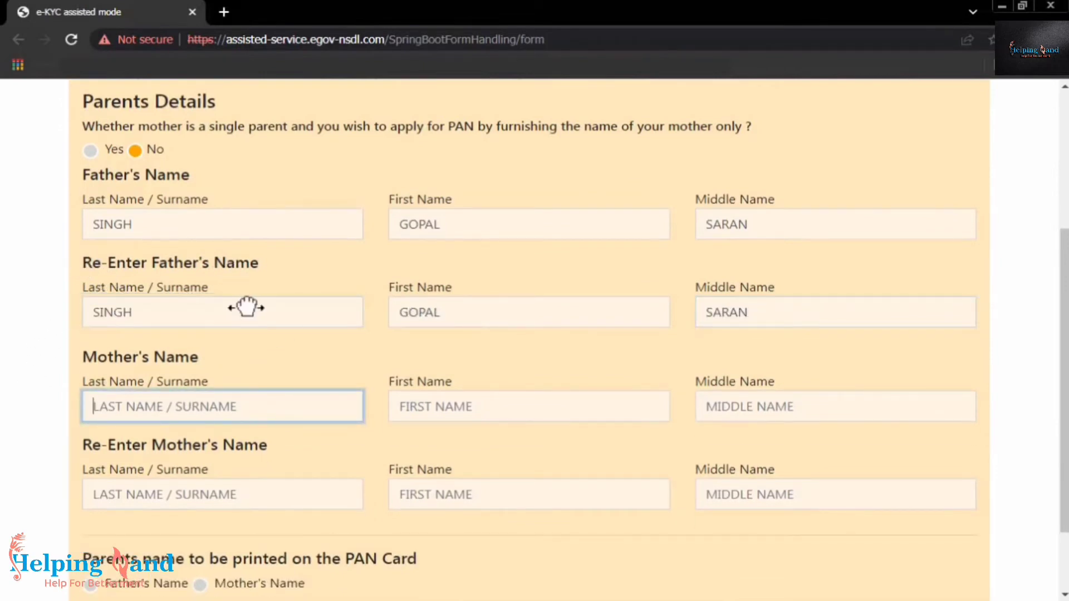
scroll(269, 407, "down", 2)
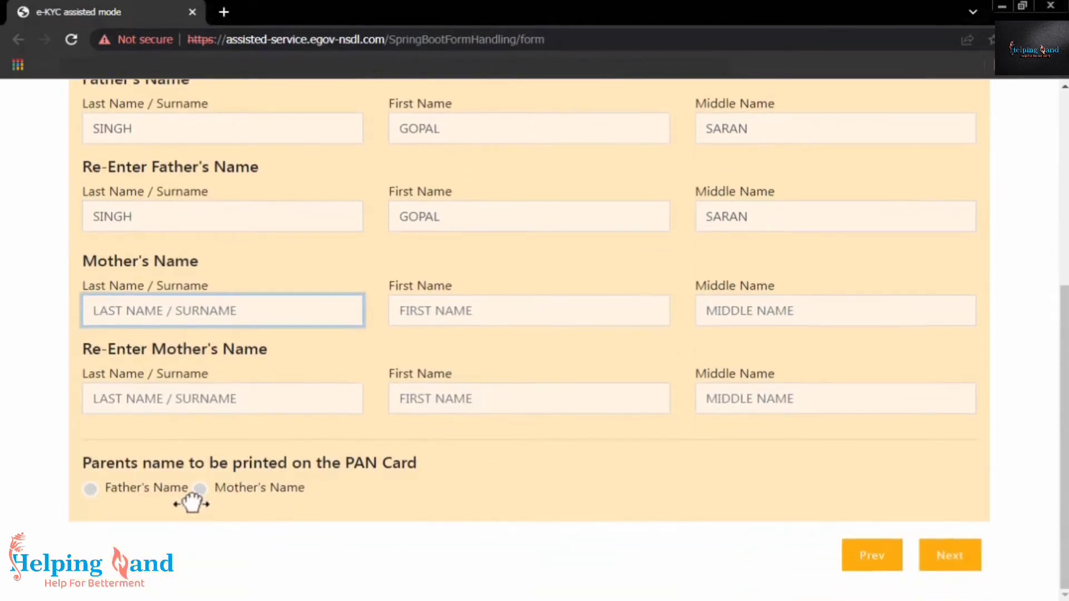
left_click(90, 489)
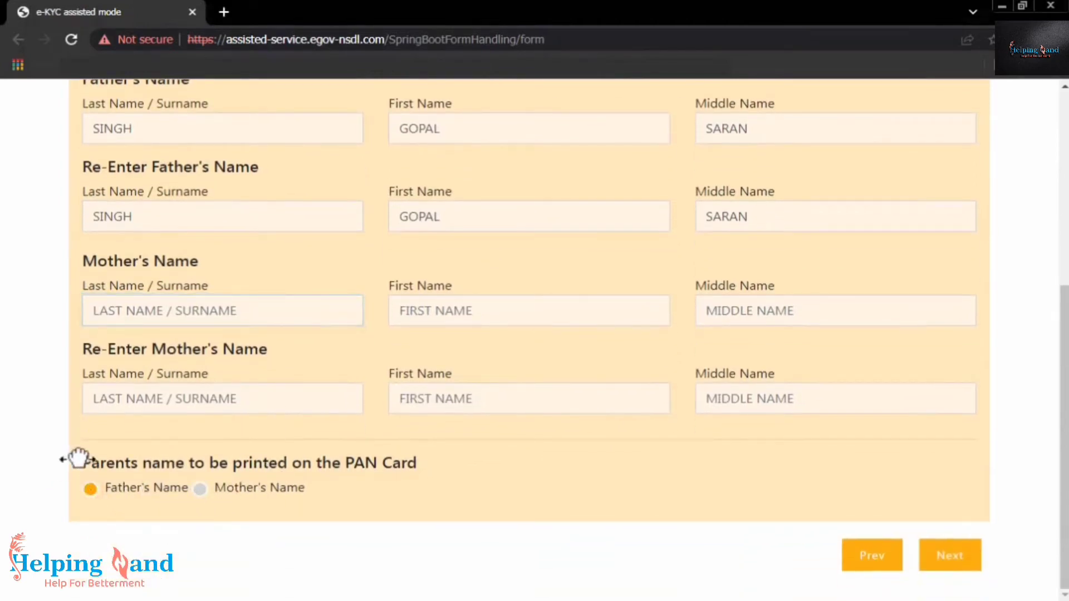
left_click_drag(83, 462, 433, 458)
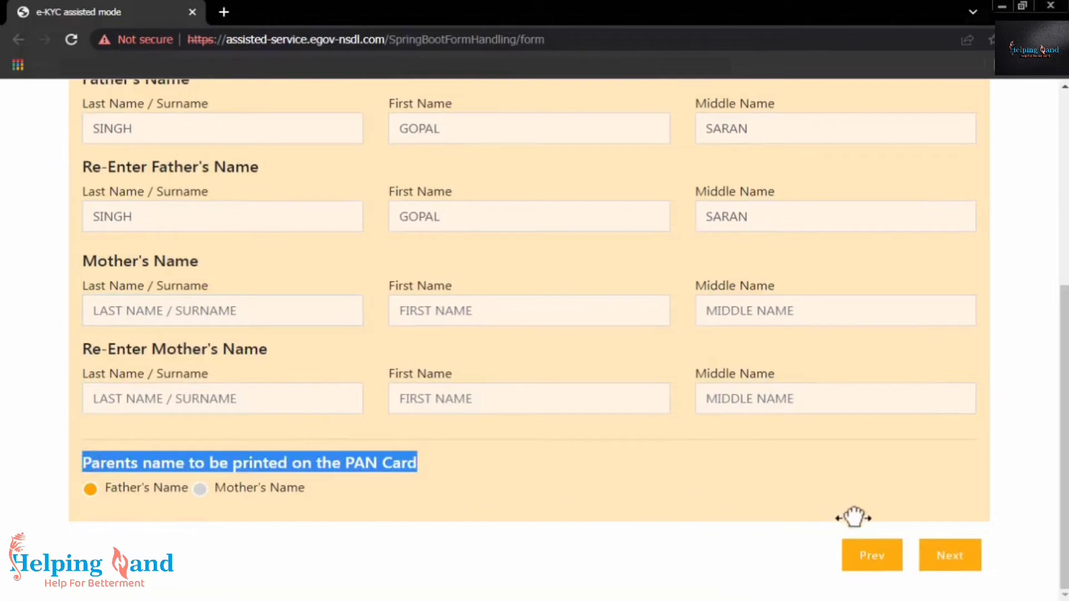
left_click(950, 552)
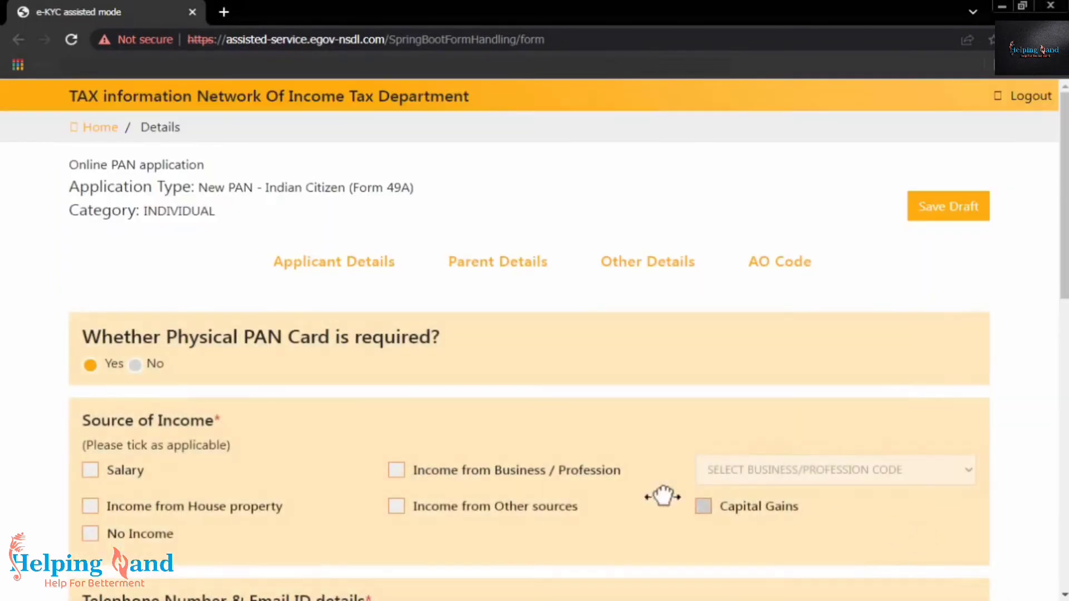
Tick No Income under Source of Income, then click Next
scroll(470, 436, "down", 3)
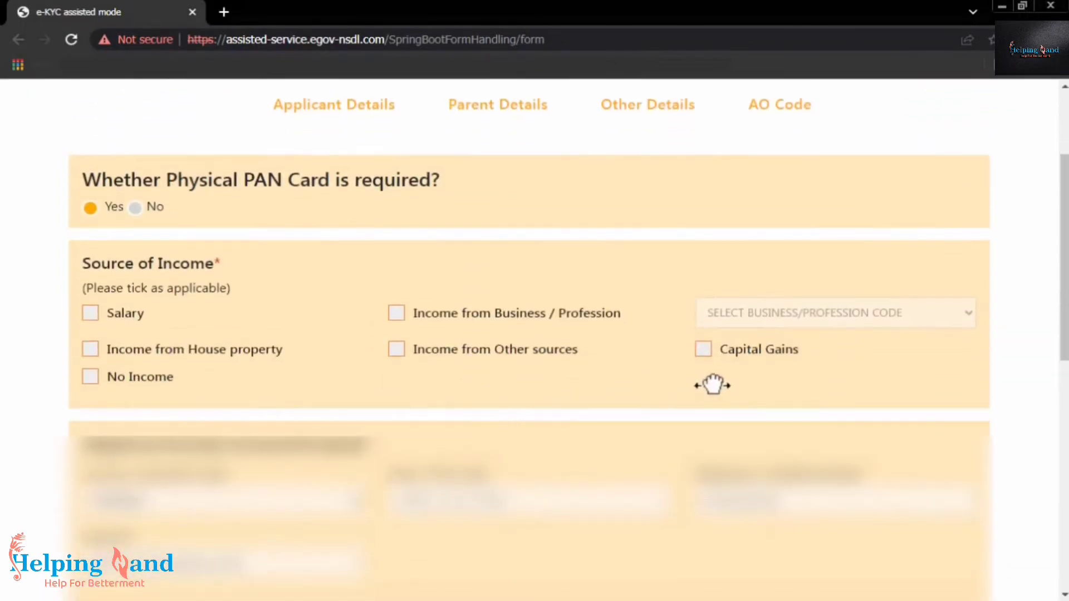
left_click(85, 376)
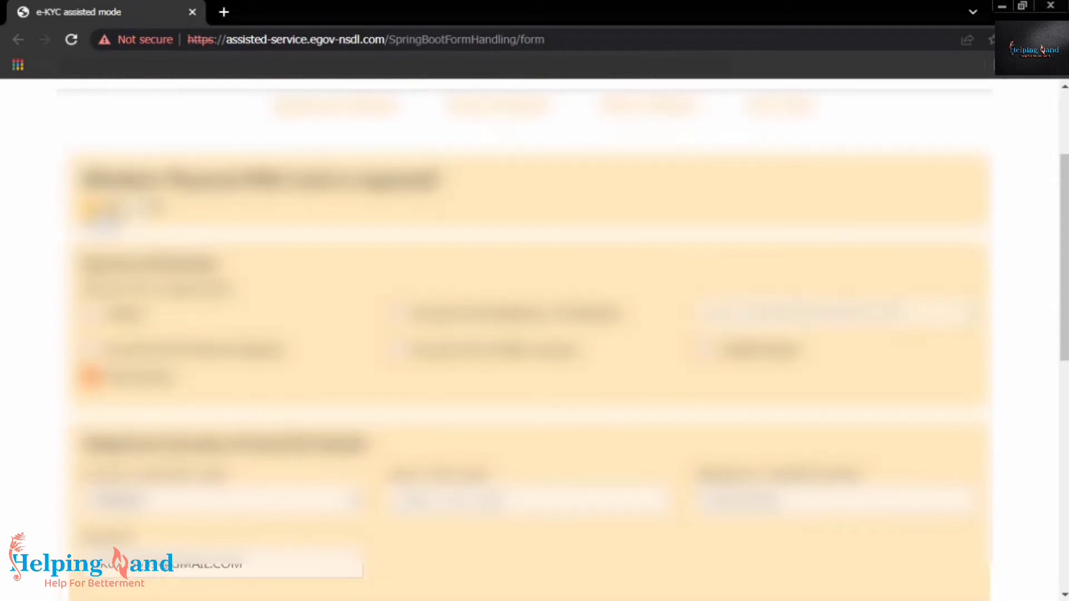
scroll(535, 334, "down", 6)
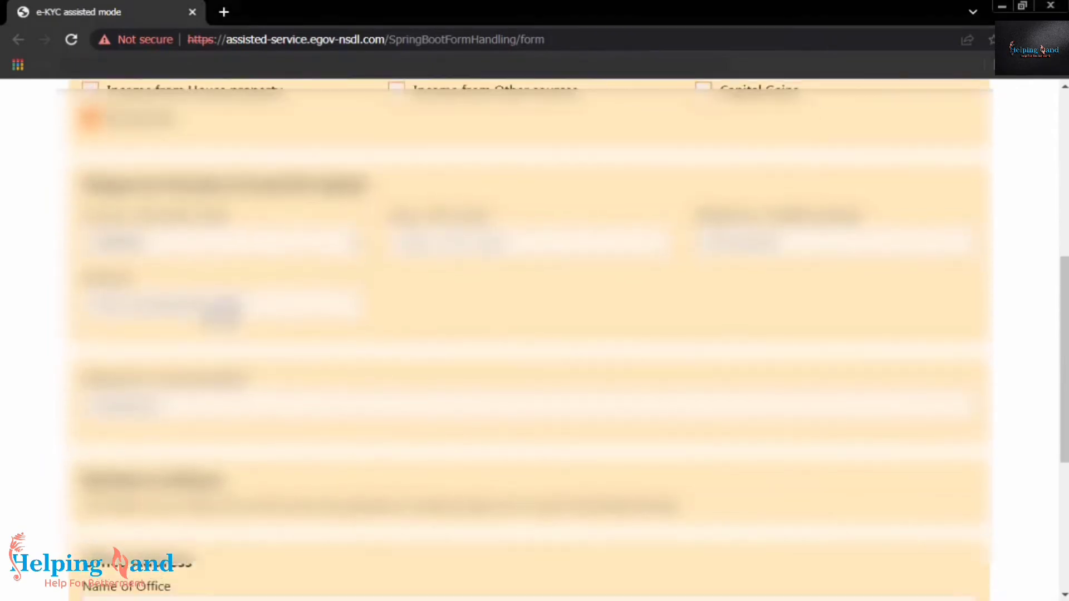
scroll(534, 334, "down", 4)
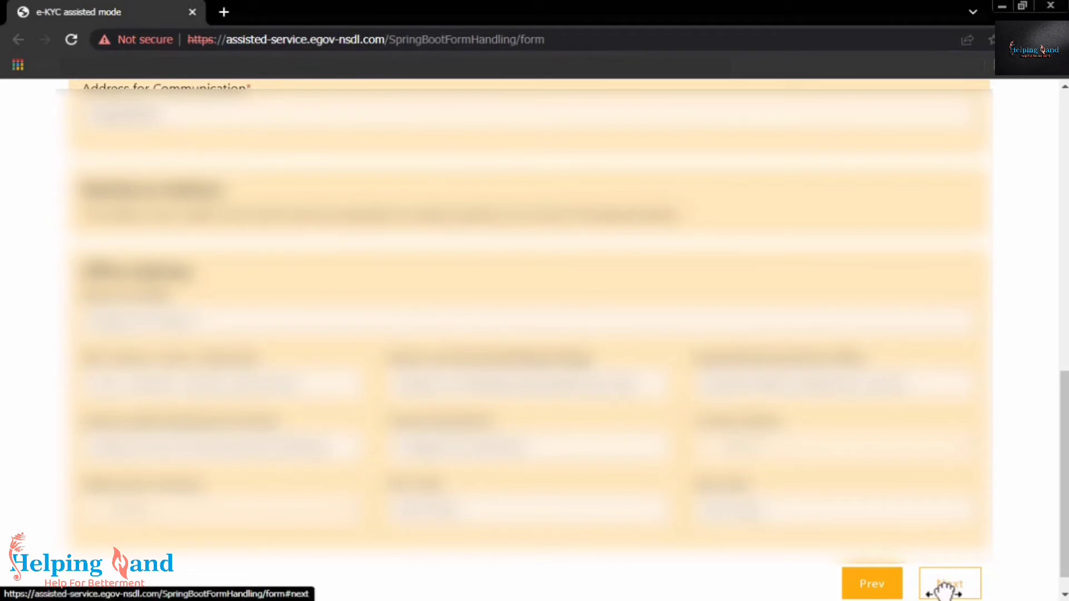
scroll(947, 590, "up", 3)
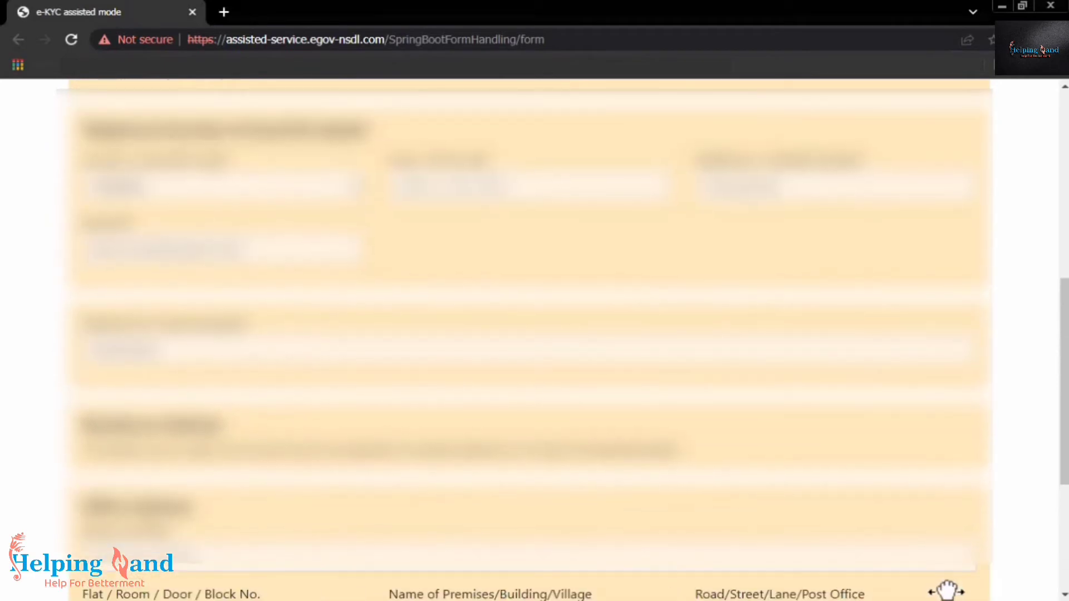
scroll(947, 592, "down", 2)
scroll(946, 592, "down", 2)
left_click(945, 566)
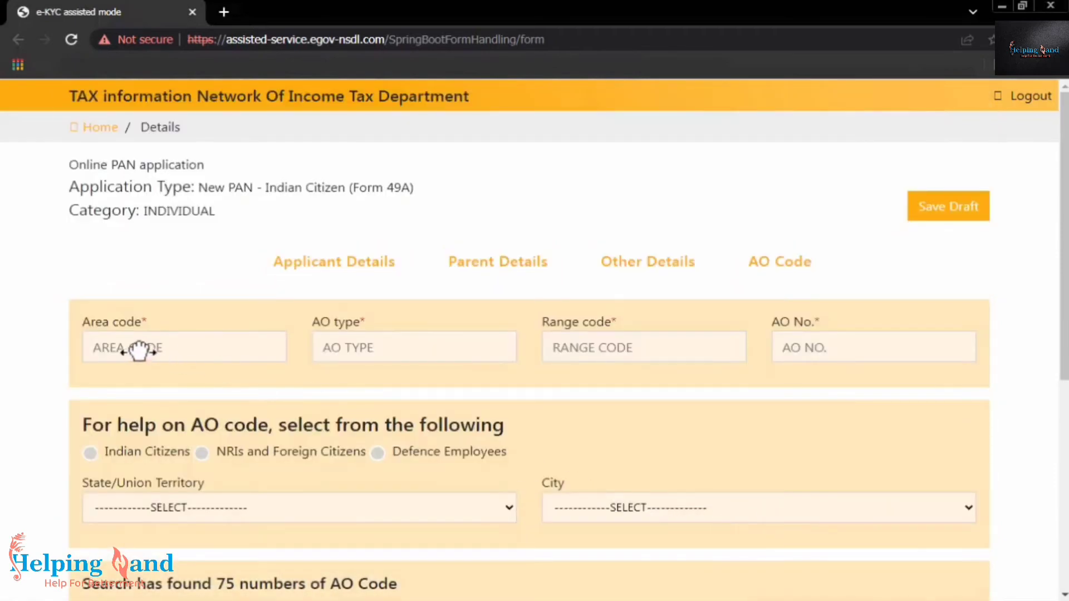
In the AO code help, choose Indian Citizens and the state BIHAR
scroll(592, 382, "down", 1)
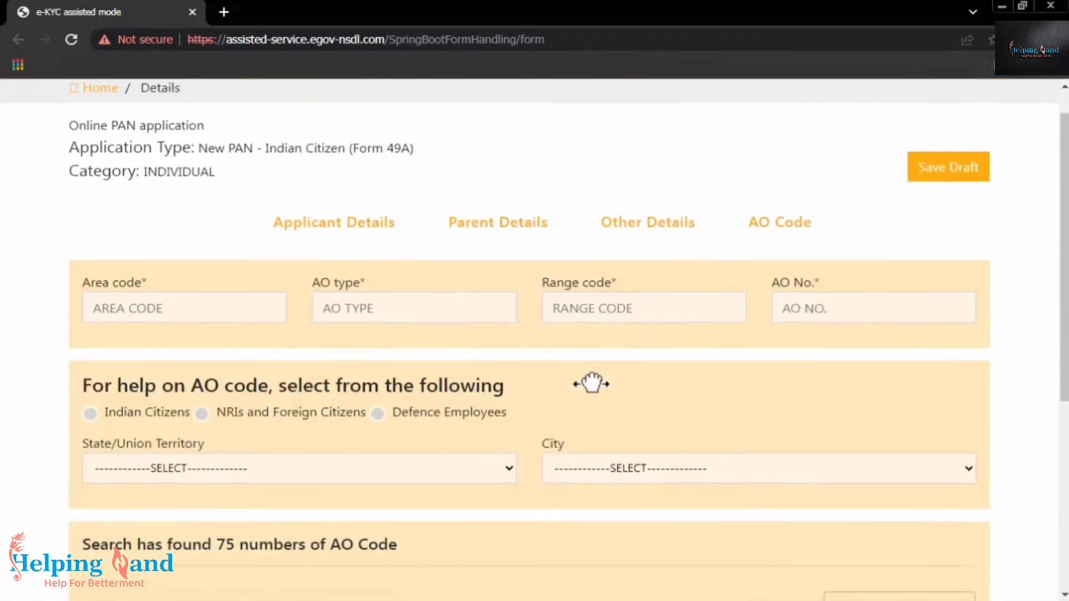
scroll(557, 384, "down", 1)
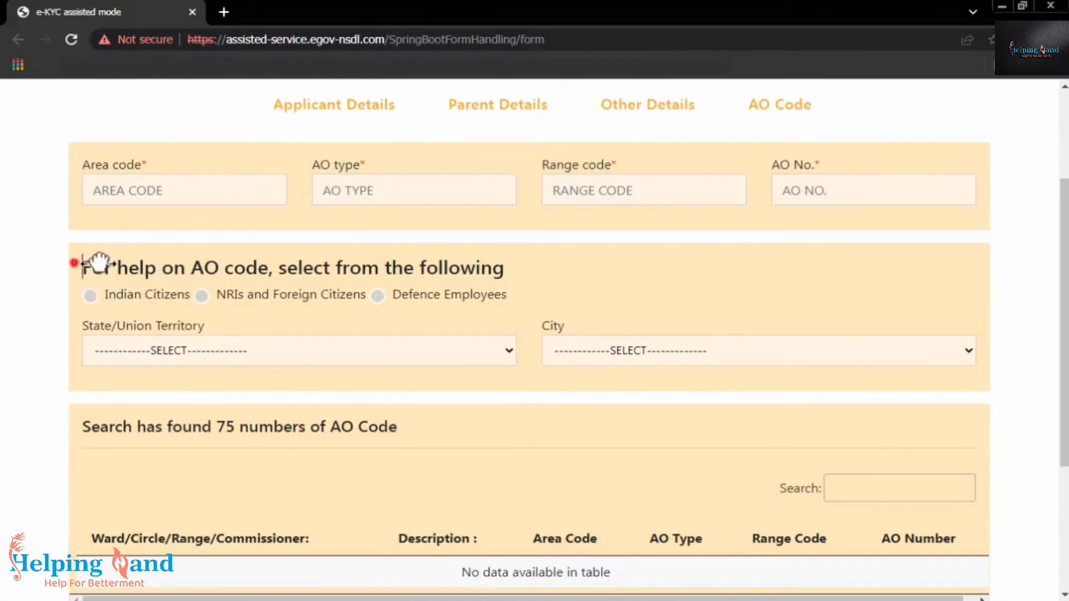
left_click_drag(71, 258, 489, 282)
left_click(89, 296)
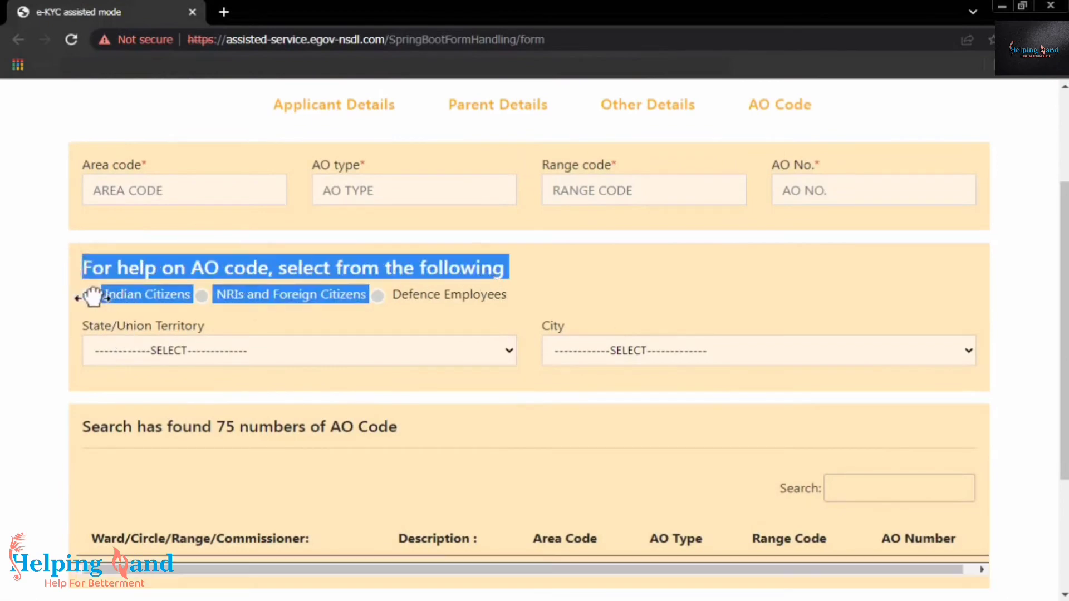
left_click(235, 350)
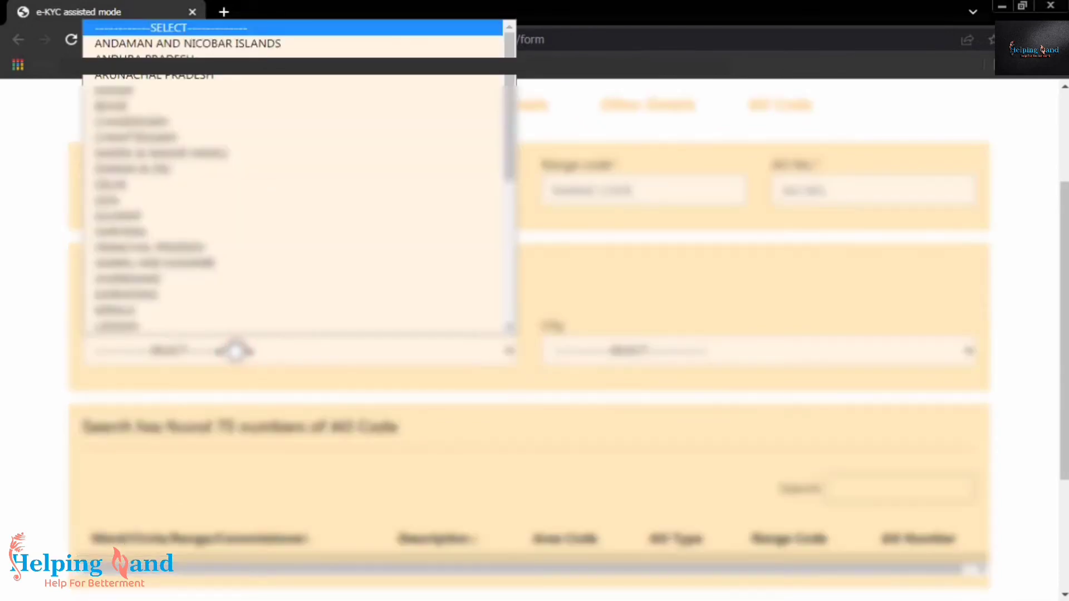
key("b")
key("Return")
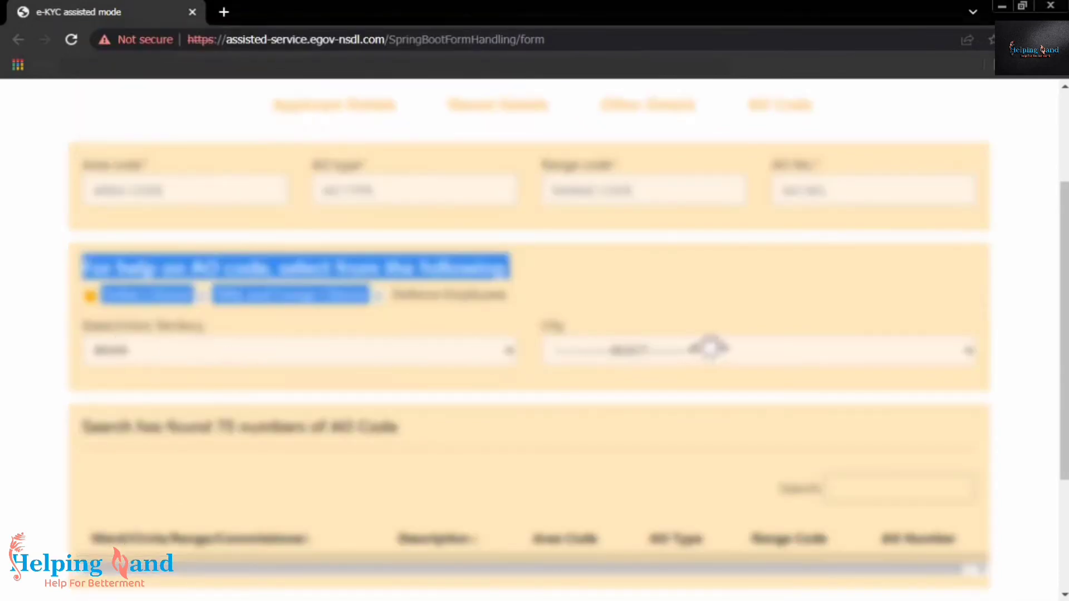
Pick Patna as the city and fill the AO code from a matching ward
left_click(696, 350)
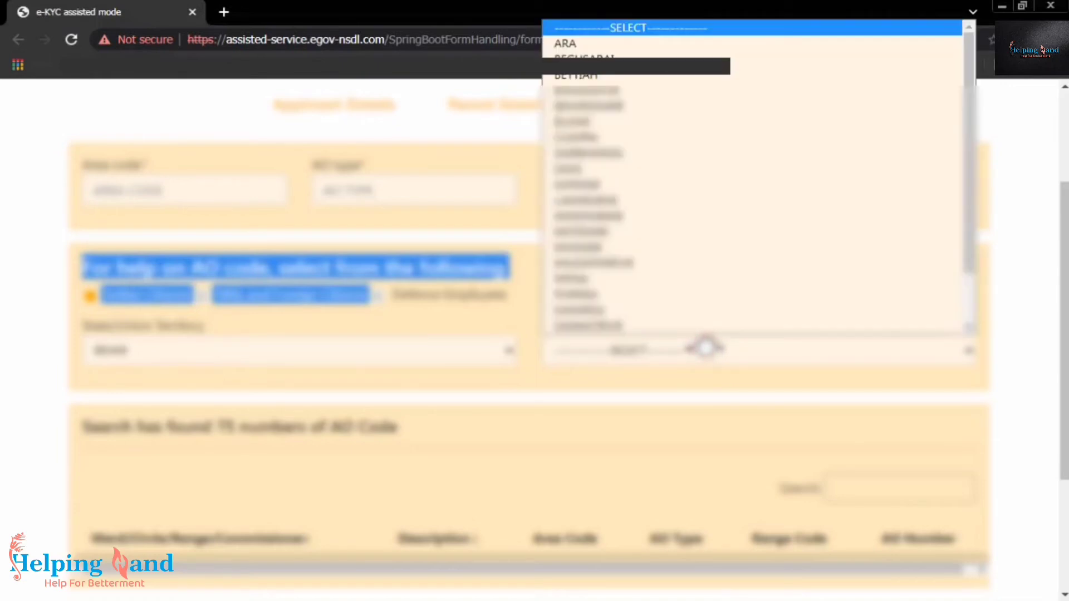
key("p")
key("Return")
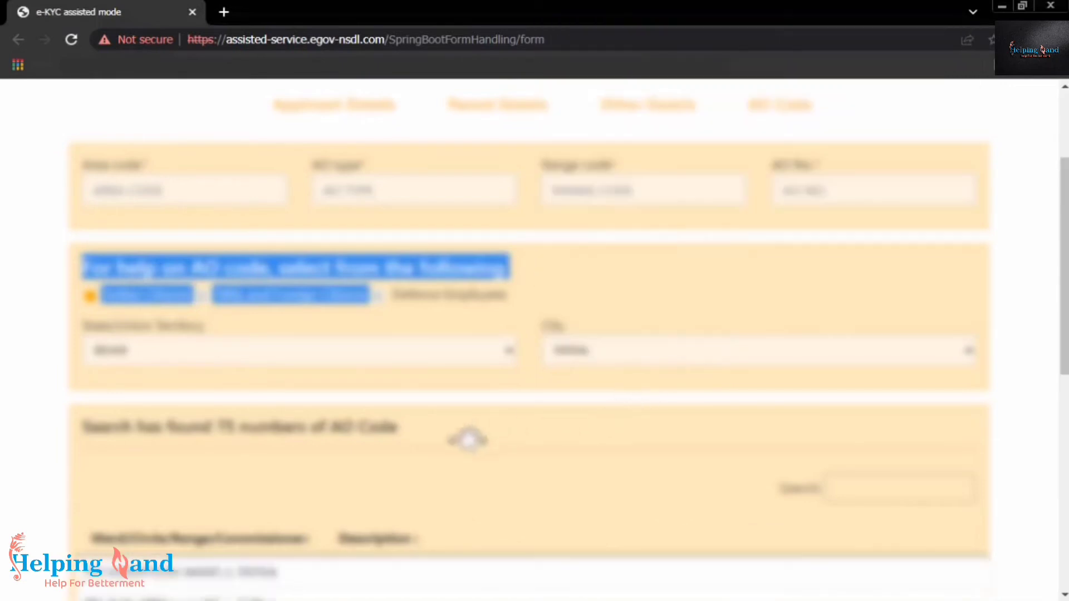
scroll(470, 440, "down", 4)
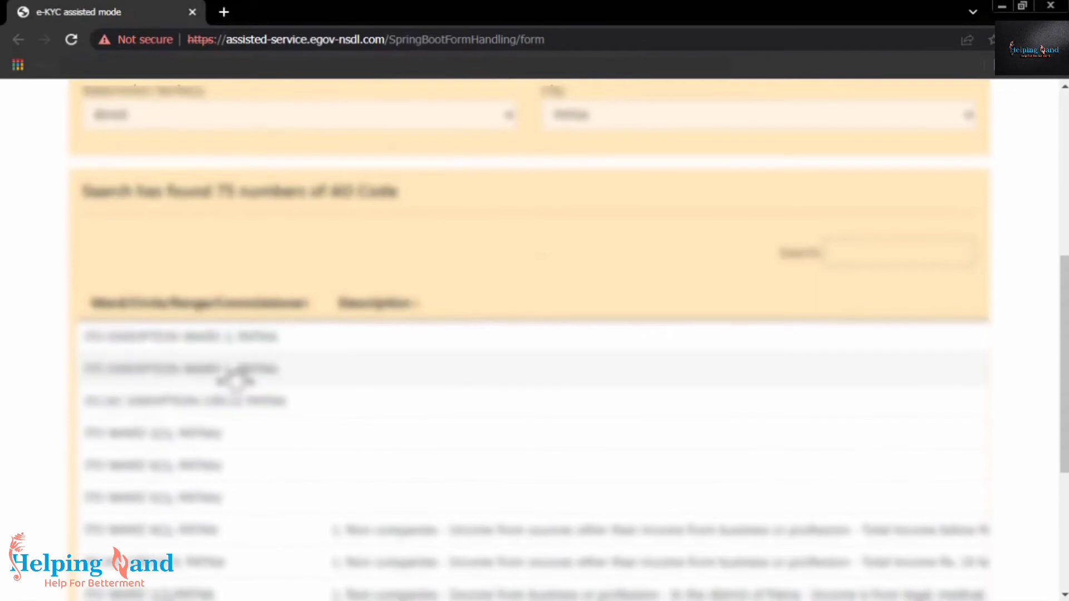
left_click(94, 341)
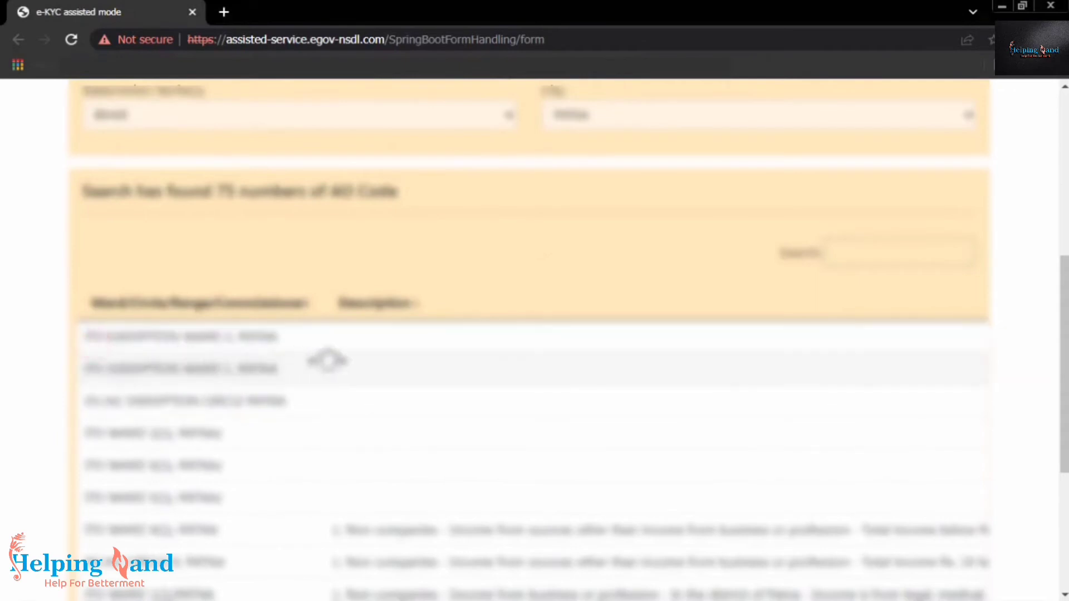
scroll(406, 363, "up", 5)
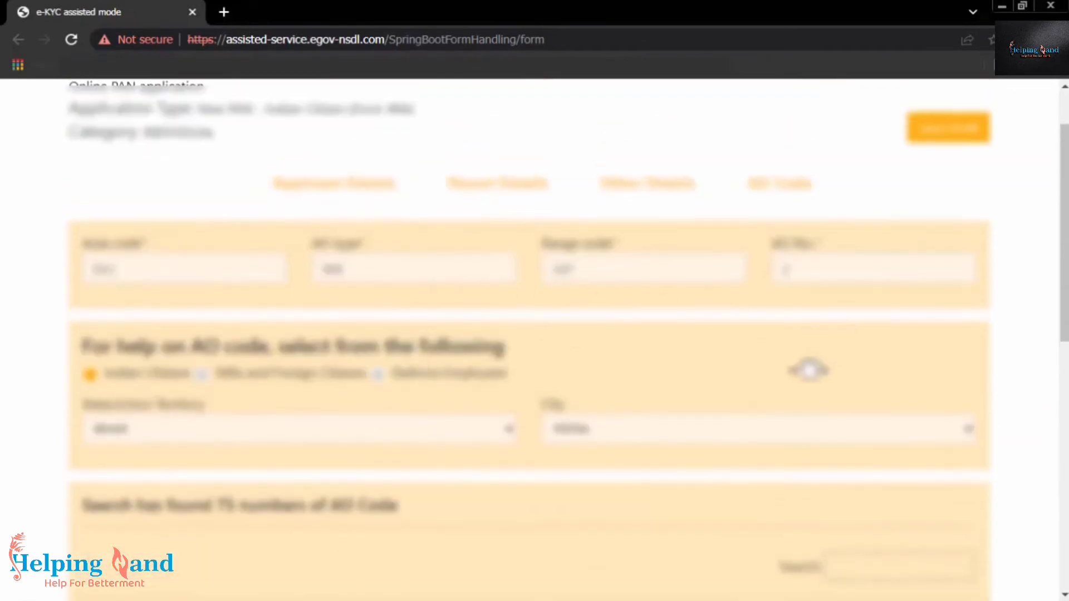
Enter 'P' as the place of application and submit the e-KYC PAN form
scroll(787, 449, "down", 10)
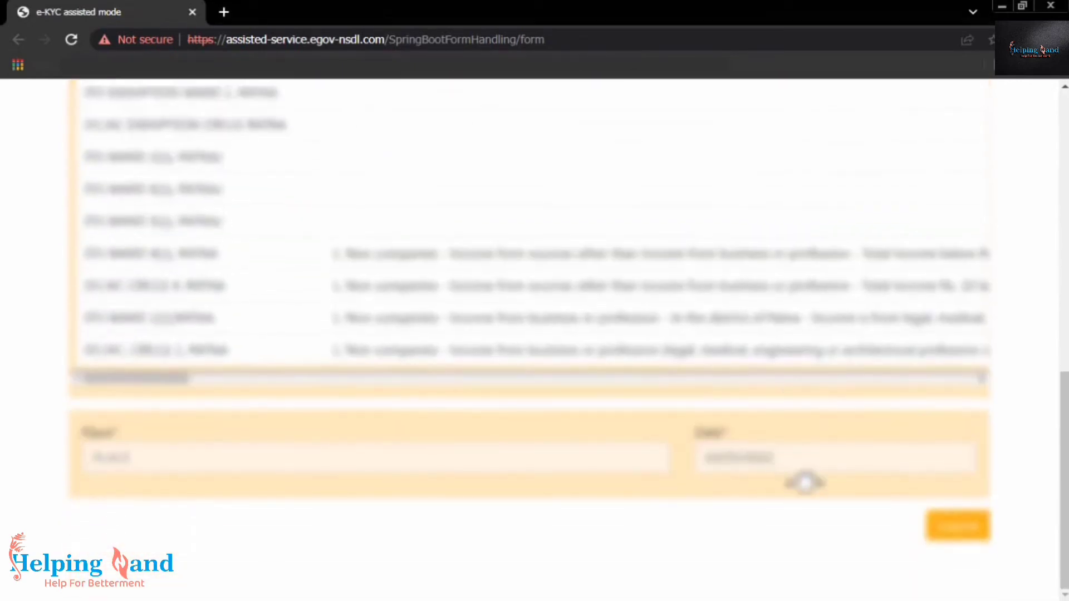
left_click(318, 456)
type("P")
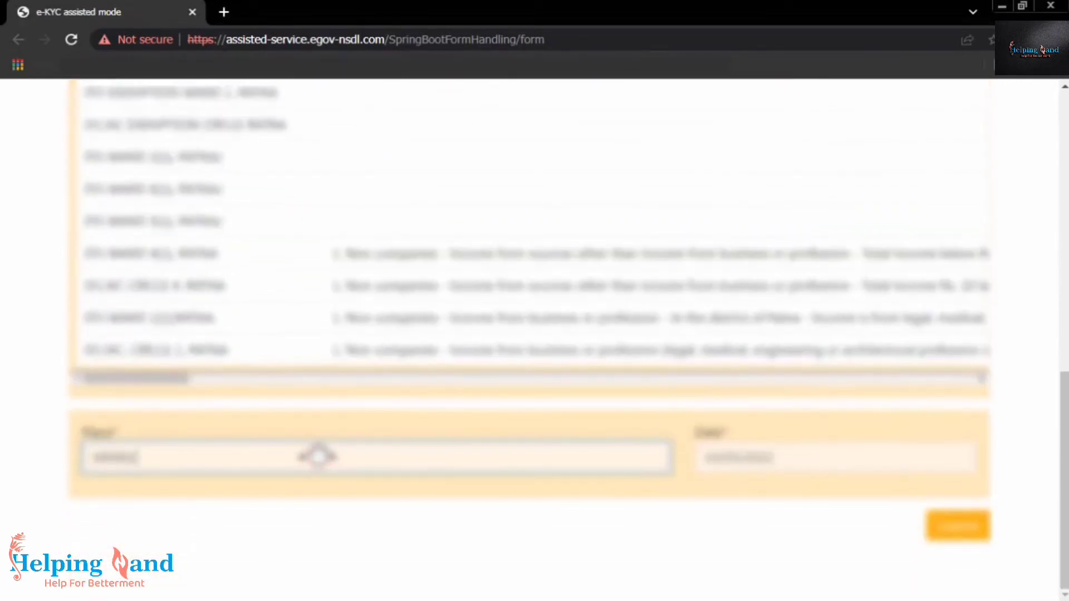
left_click(953, 526)
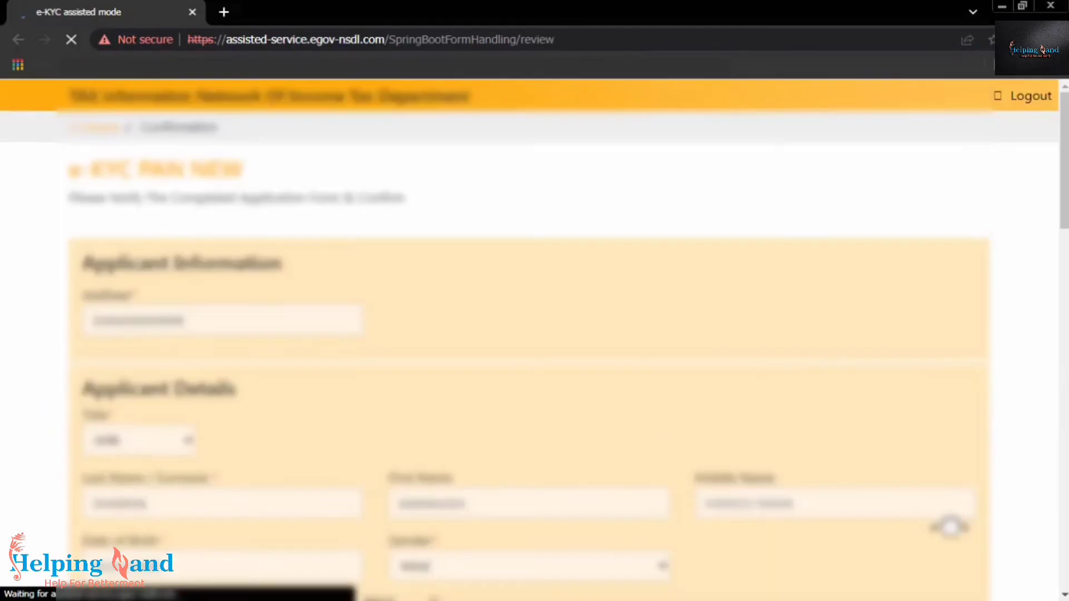
Review the completed PAN application down to the bottom and confirm it
scroll(882, 523, "down", 12)
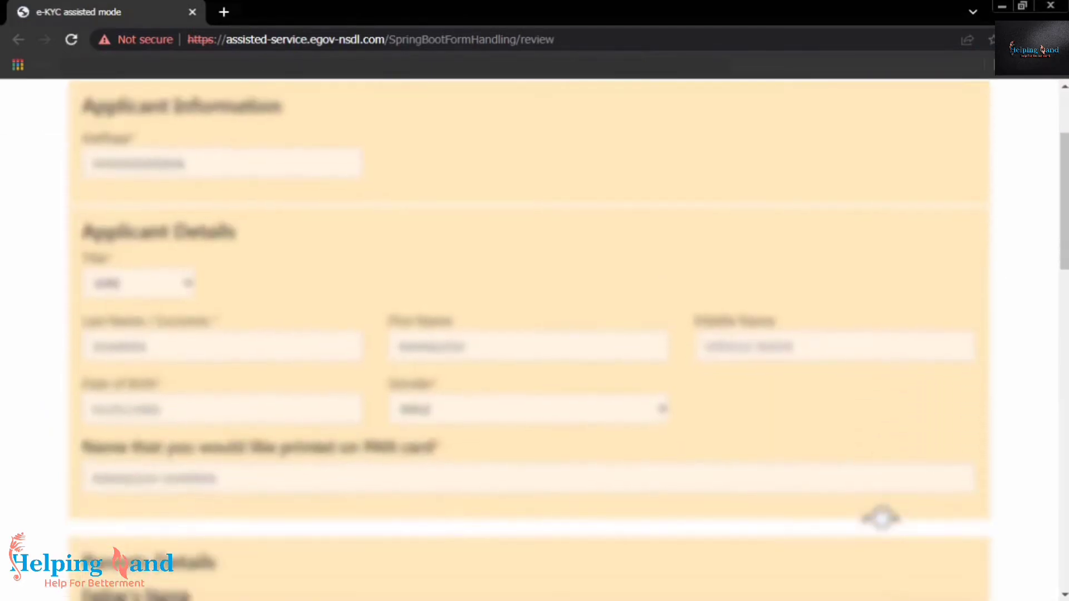
scroll(880, 519, "down", 12)
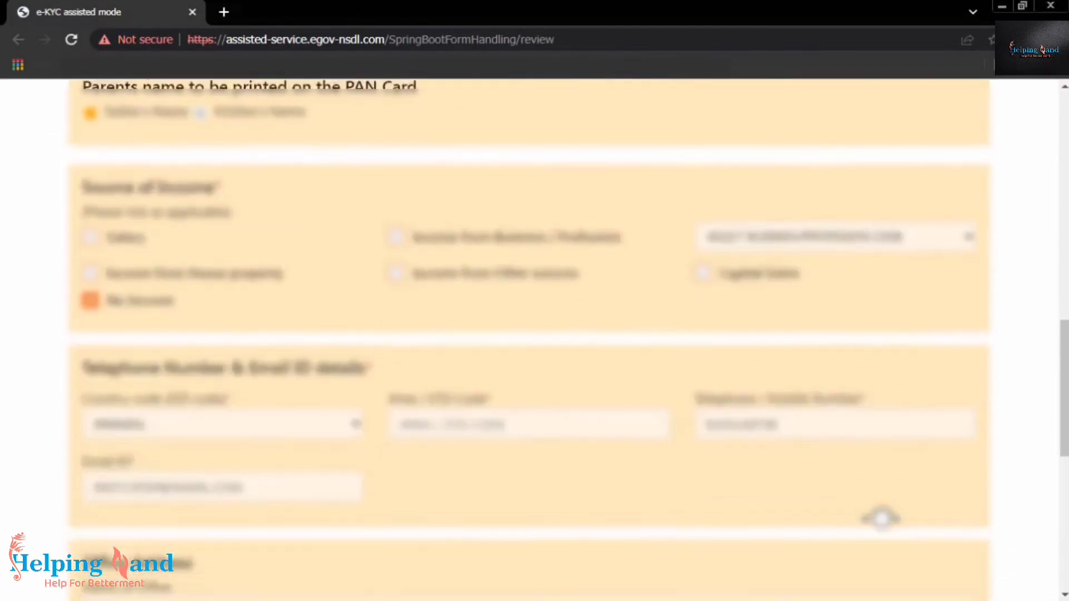
scroll(880, 518, "down", 2)
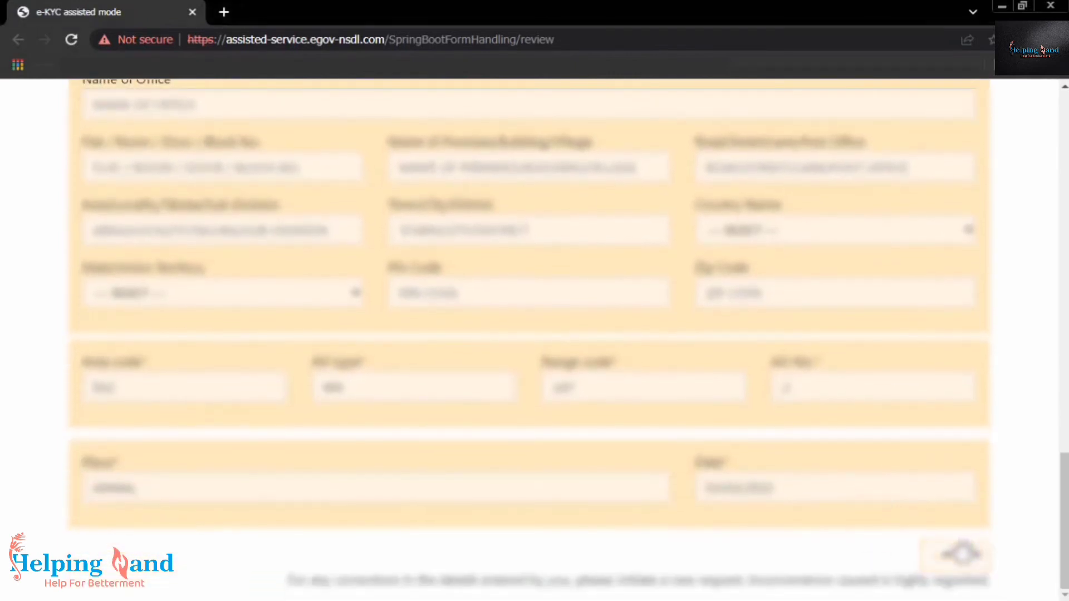
left_click(961, 554)
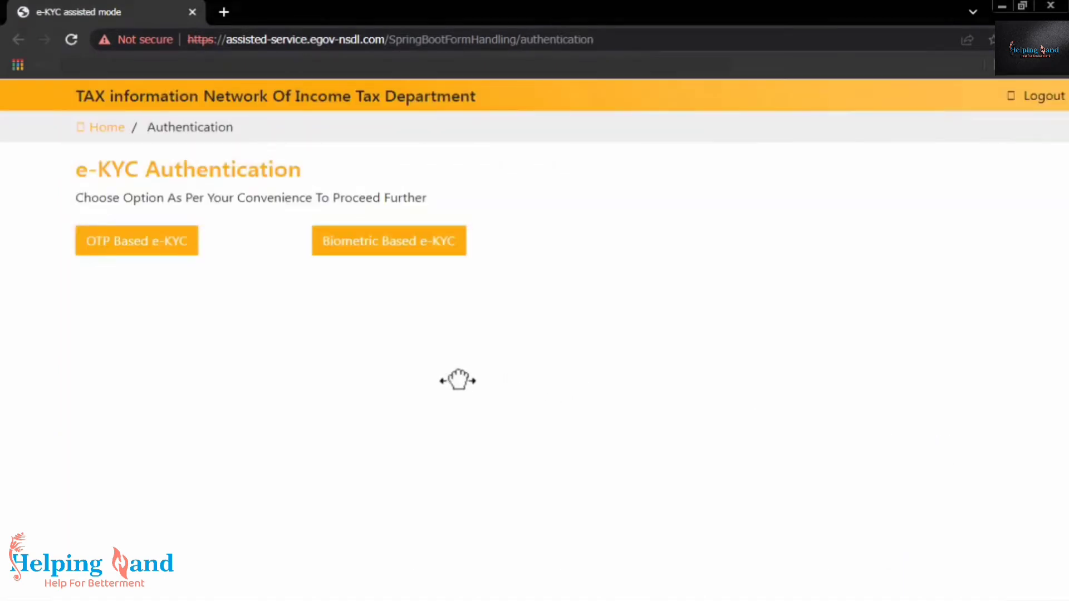
Choose Biometric Based e-KYC as the verification method
left_click(170, 247)
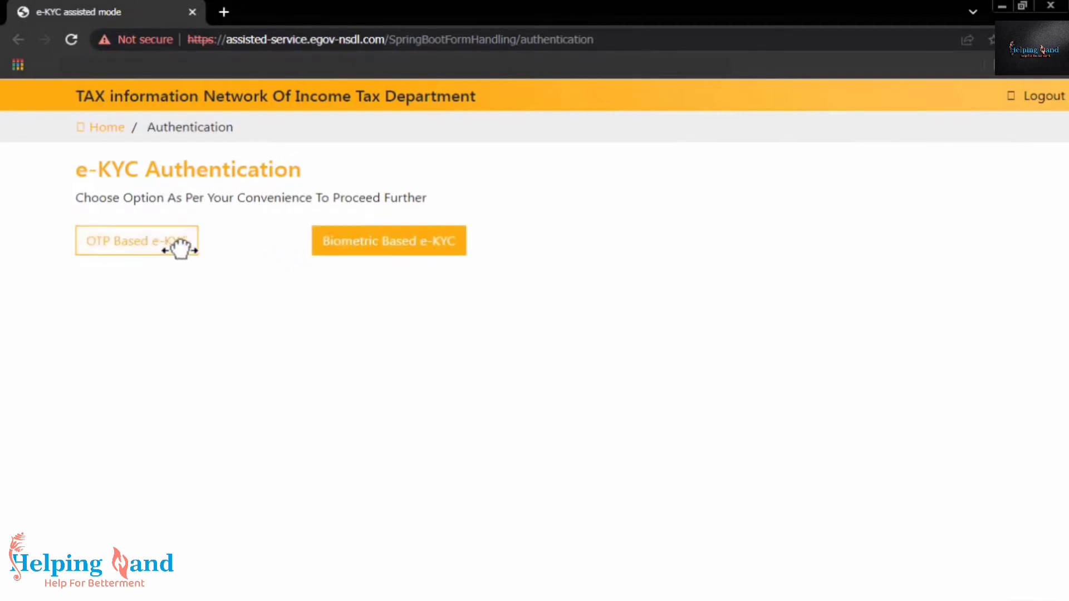
left_click(369, 246)
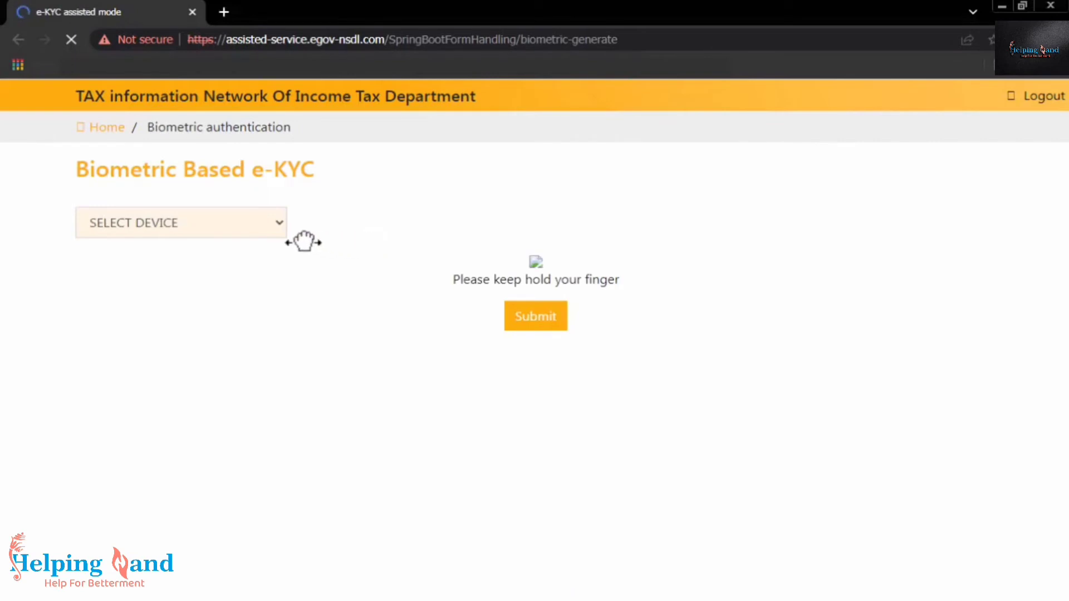
Select the Mantra fingerprint device and submit the scan, dismissing device discovery and PID errors
left_click(239, 223)
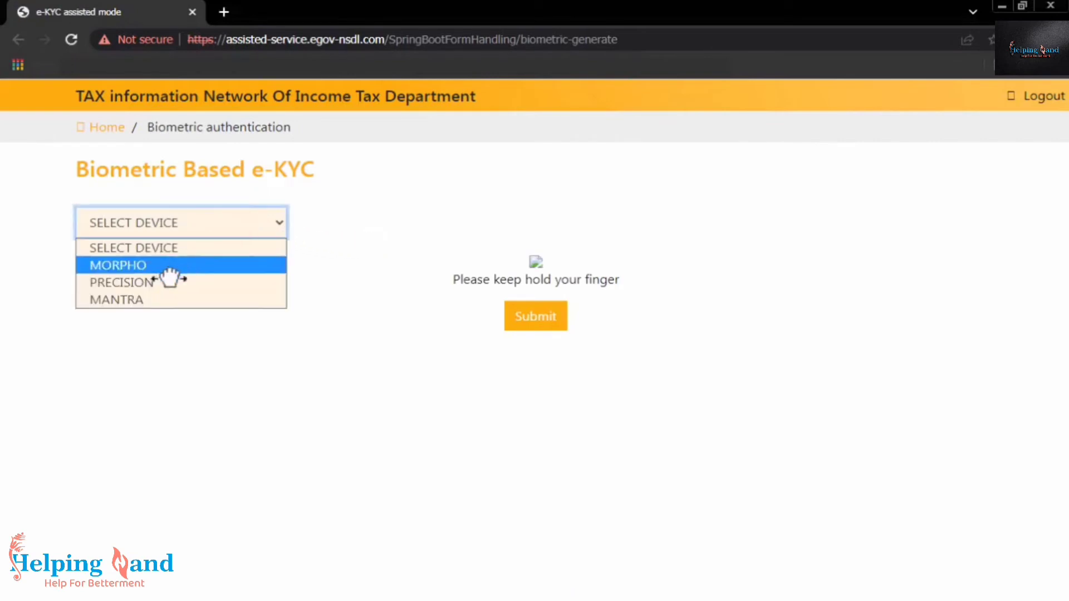
left_click(149, 299)
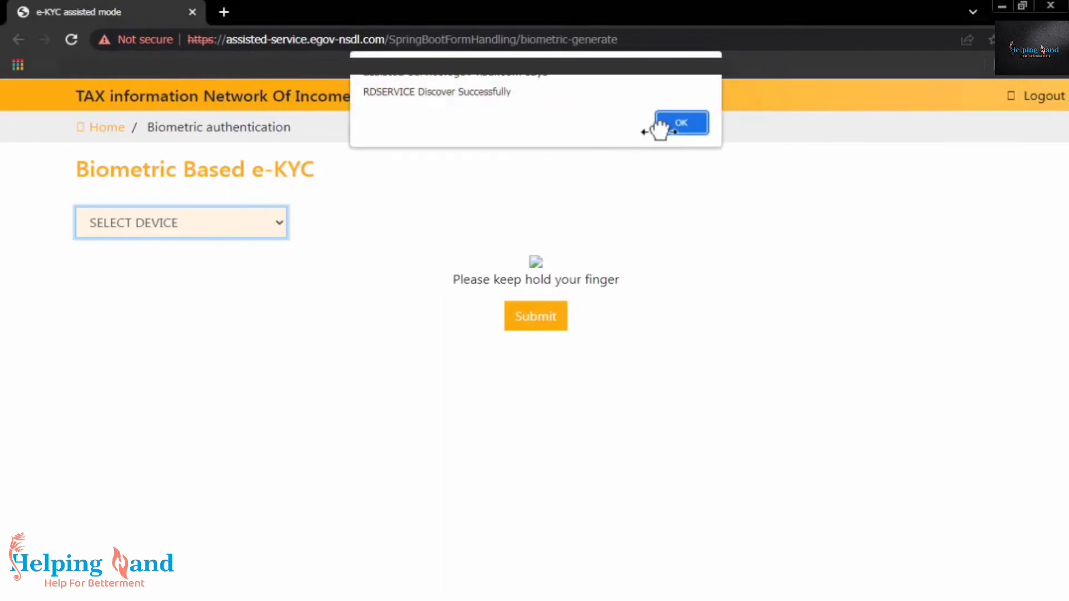
left_click(675, 125)
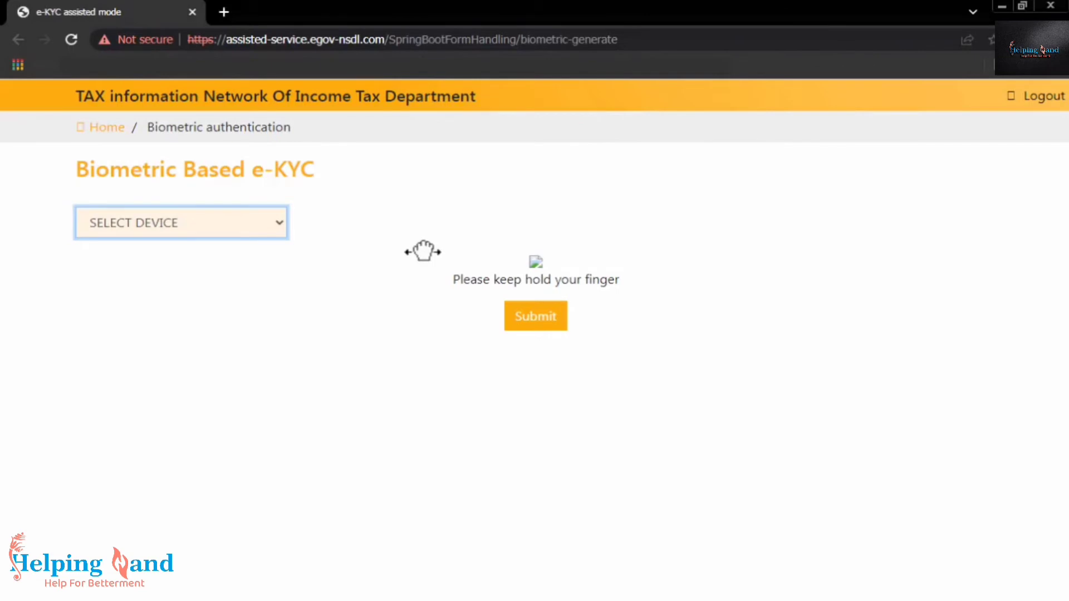
key("Down")
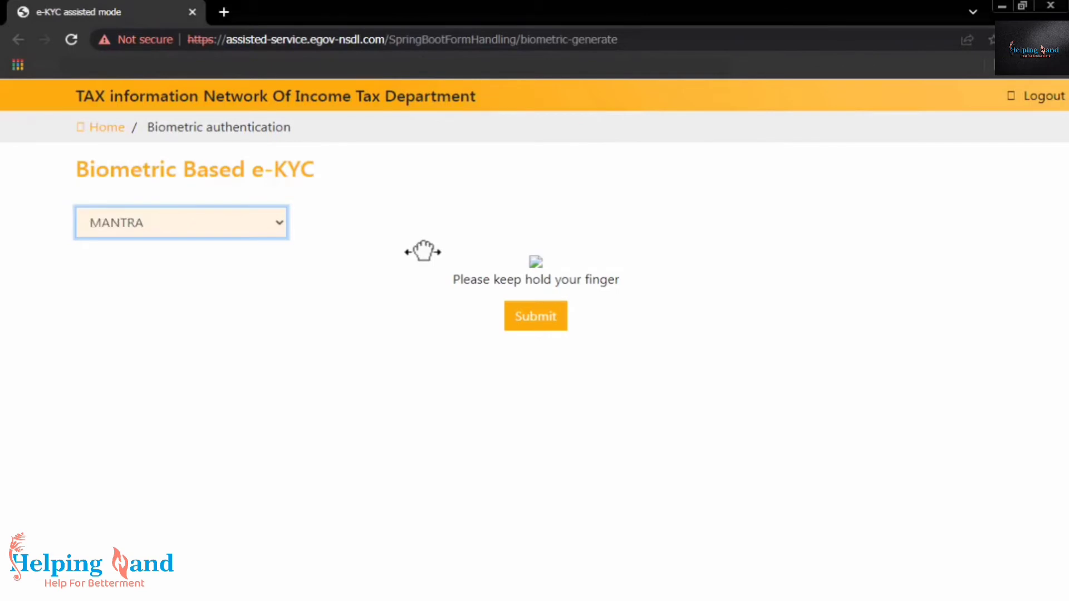
left_click(543, 316)
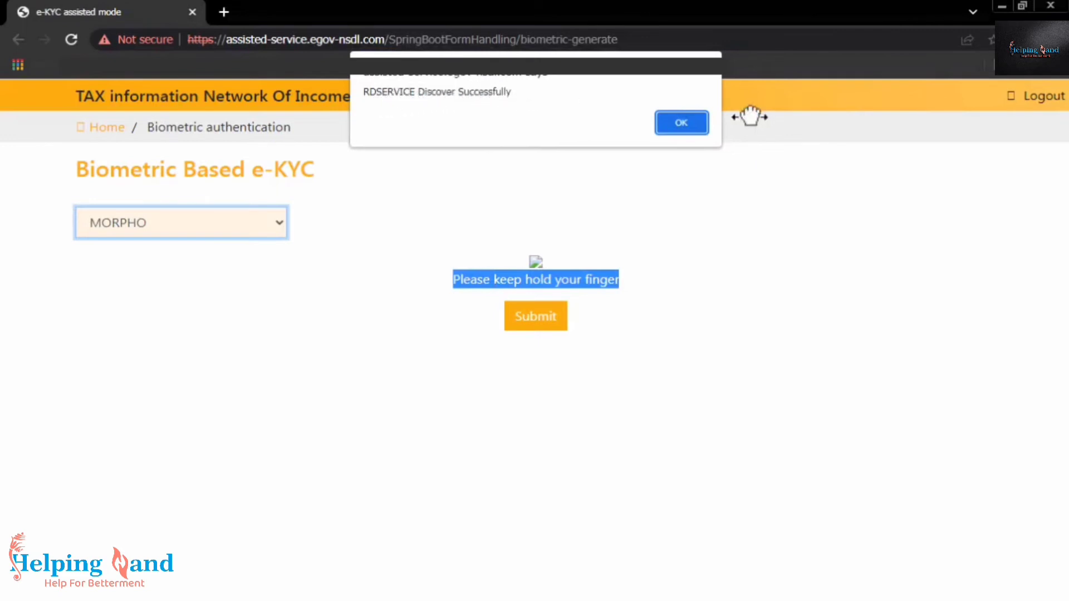
left_click(687, 120)
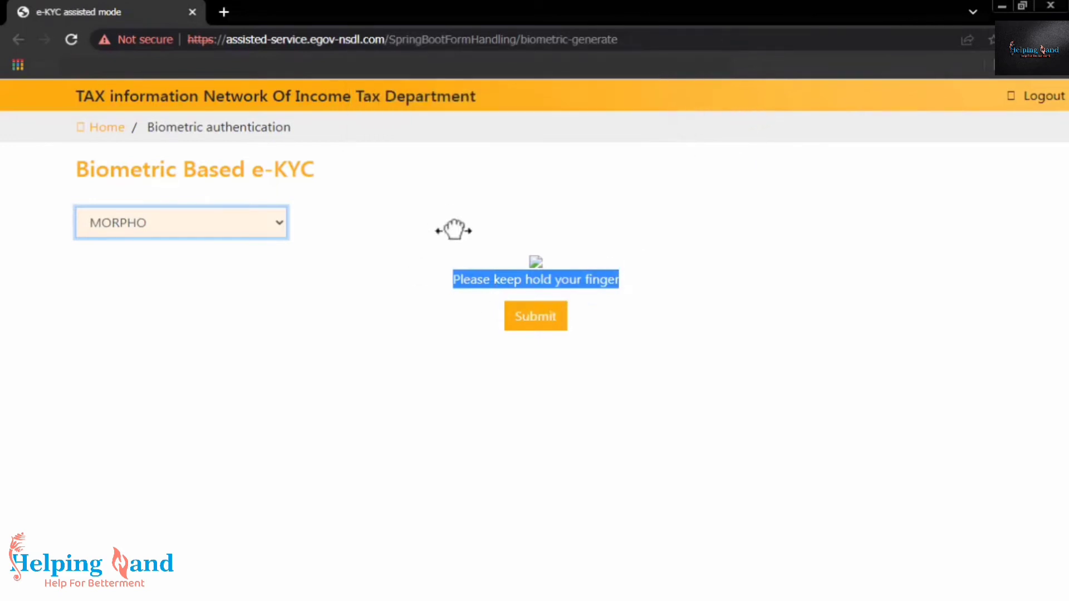
left_click(534, 318)
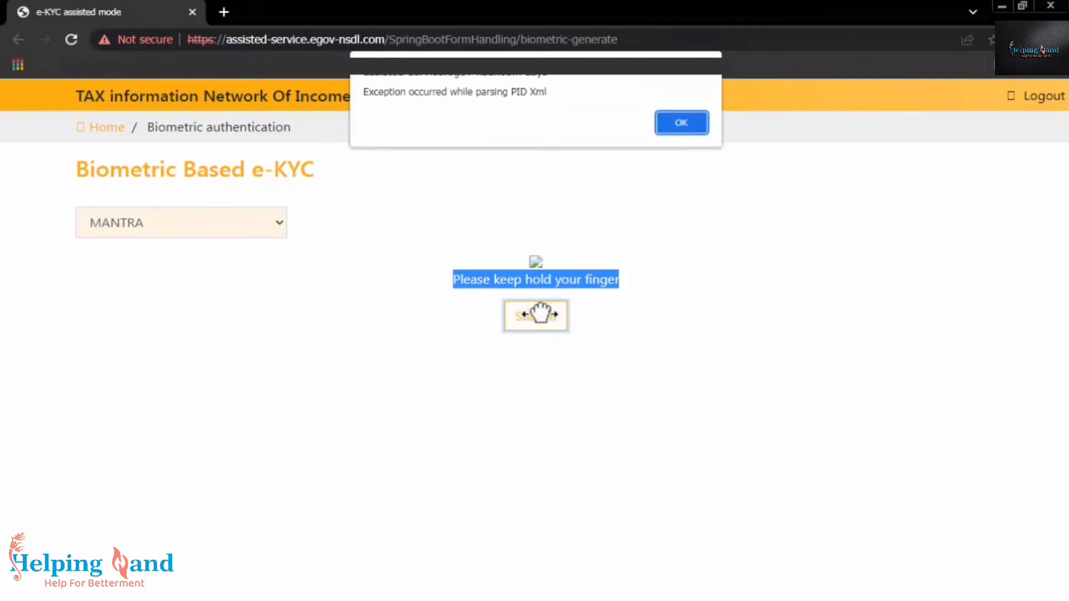
left_click(691, 125)
left_click(675, 126)
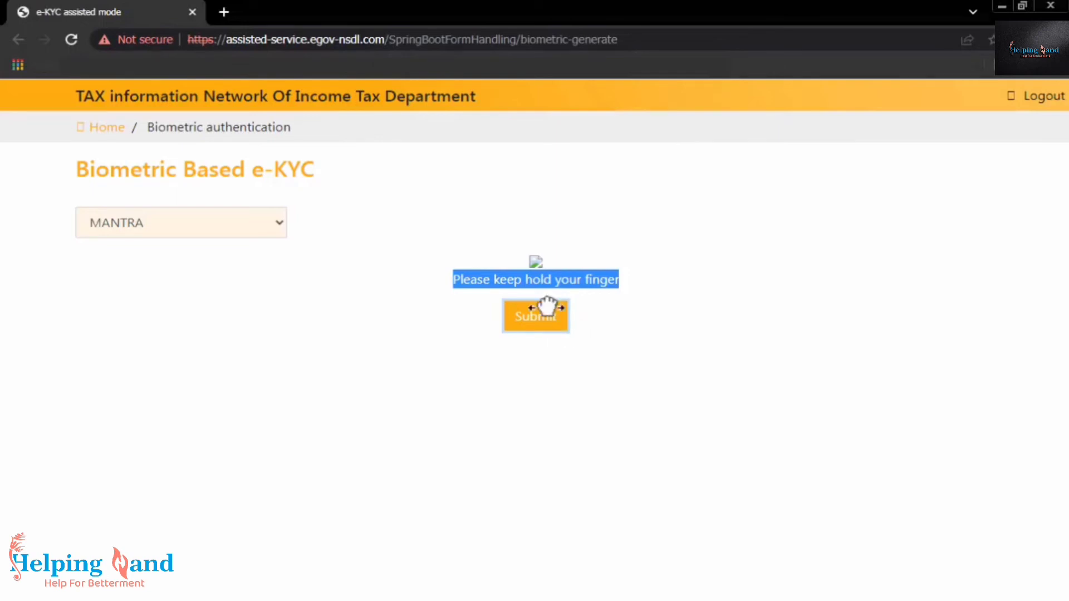
Reselect MANTRA as the fingerprint device and resubmit until e-KYC authentication succeeds
left_click(224, 223)
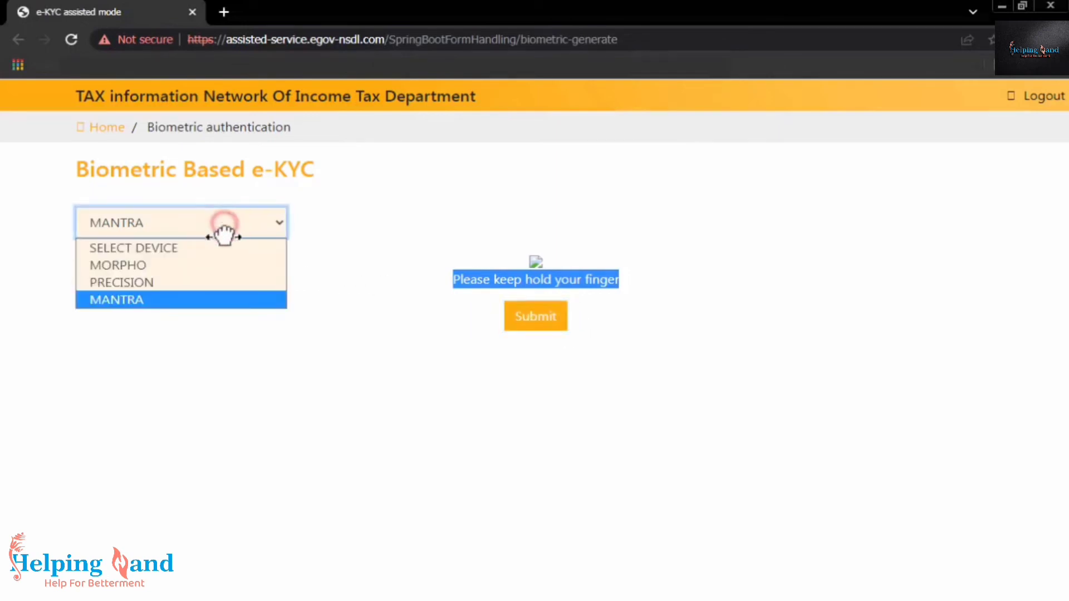
left_click(183, 260)
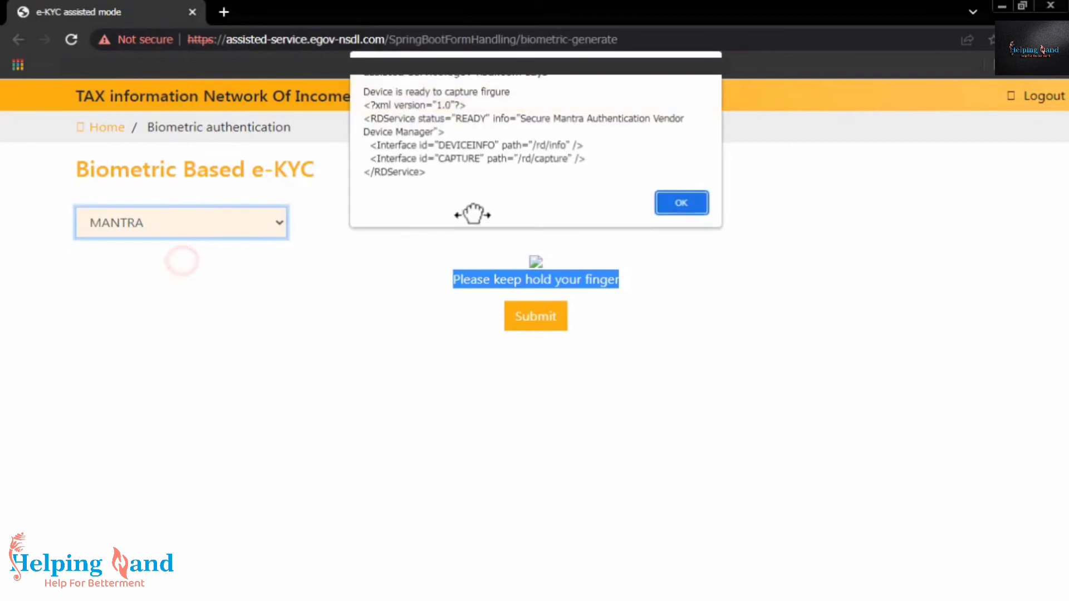
left_click(665, 204)
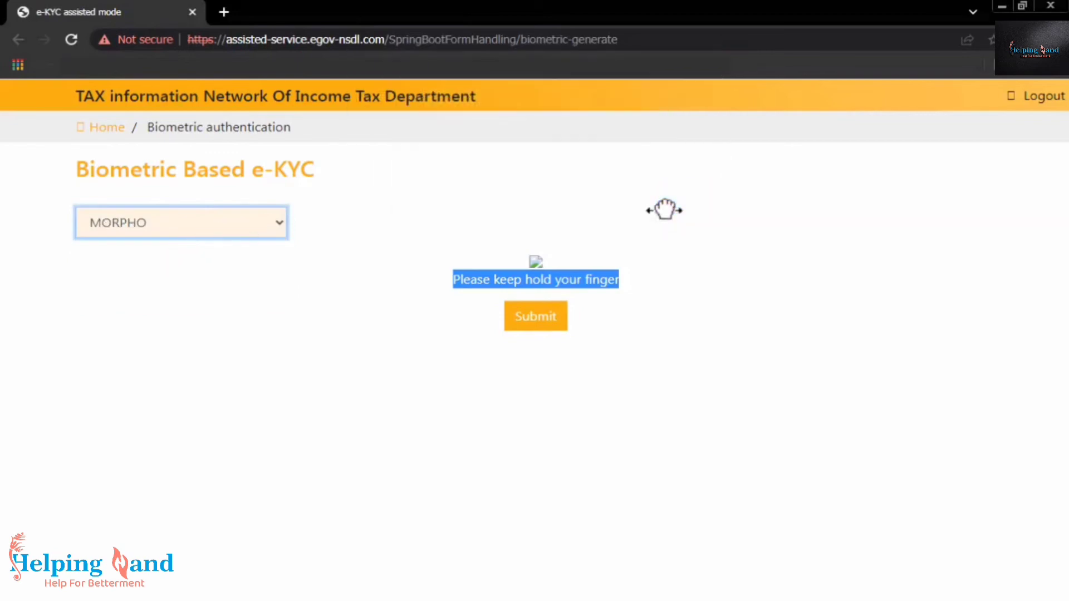
left_click(219, 220)
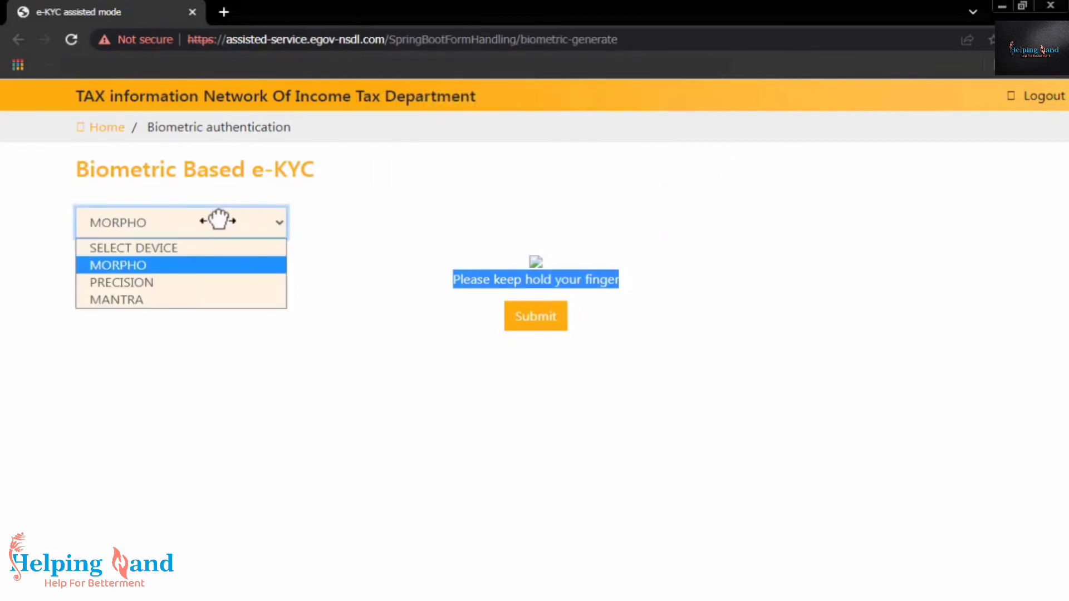
left_click(148, 297)
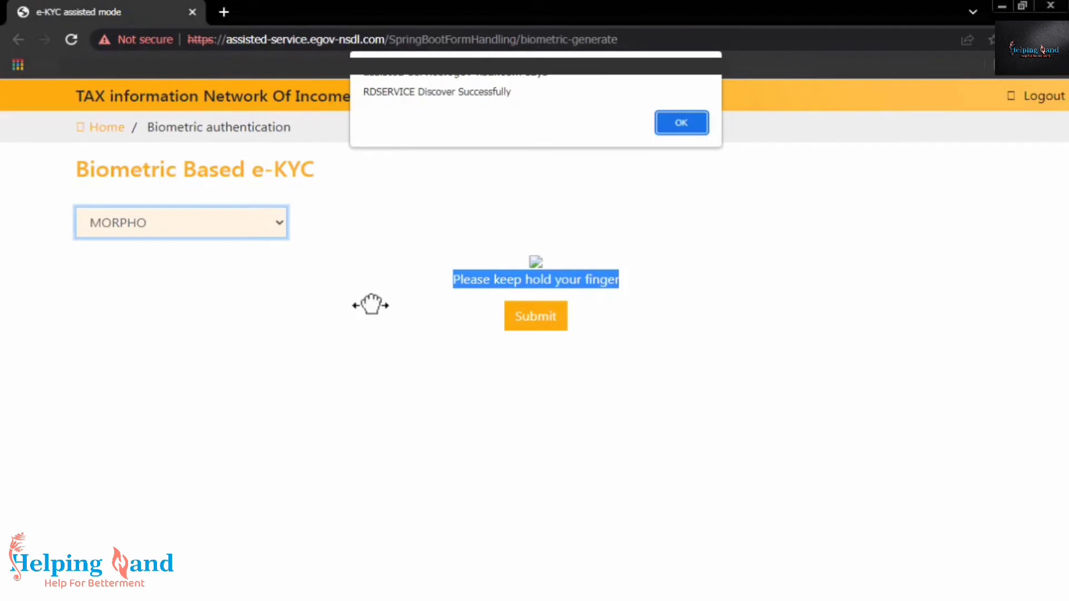
key("Return")
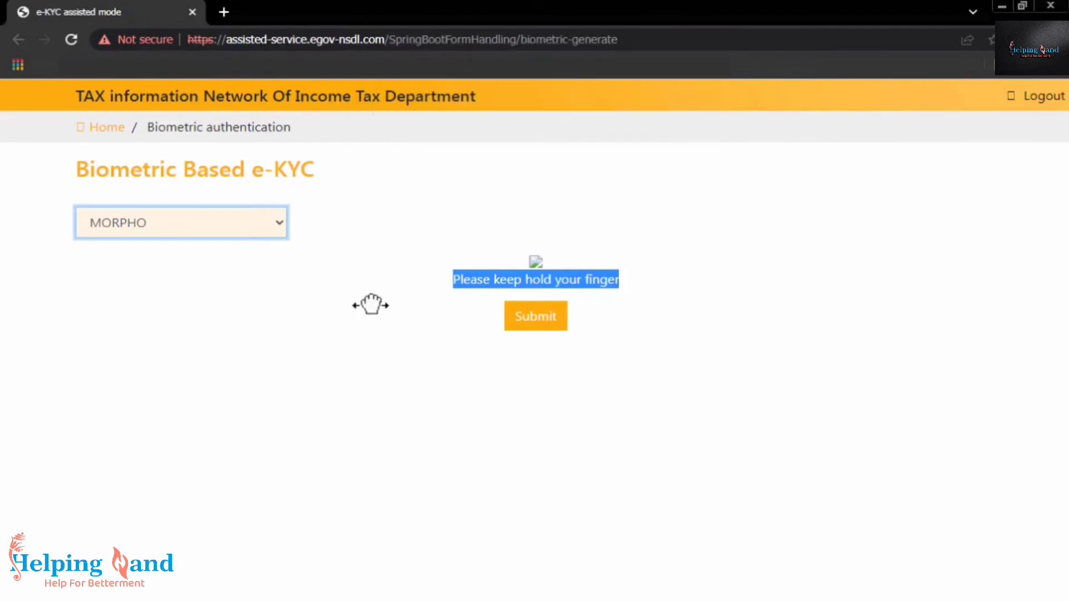
left_click(524, 316)
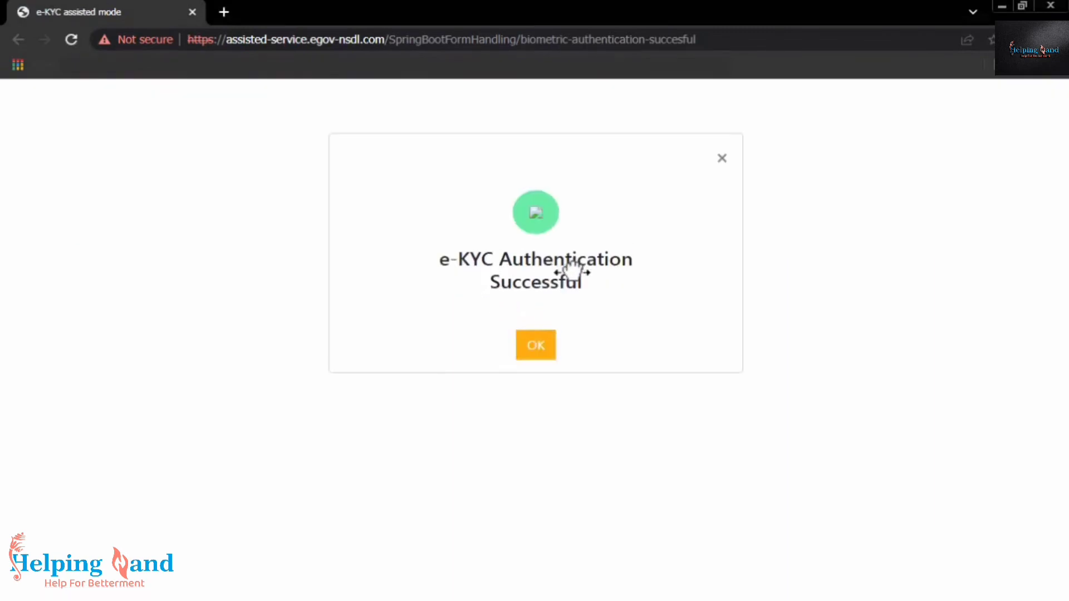
Acknowledge the e-KYC success and pick biometric e-KYC for e-Sign authentication
left_click(545, 342)
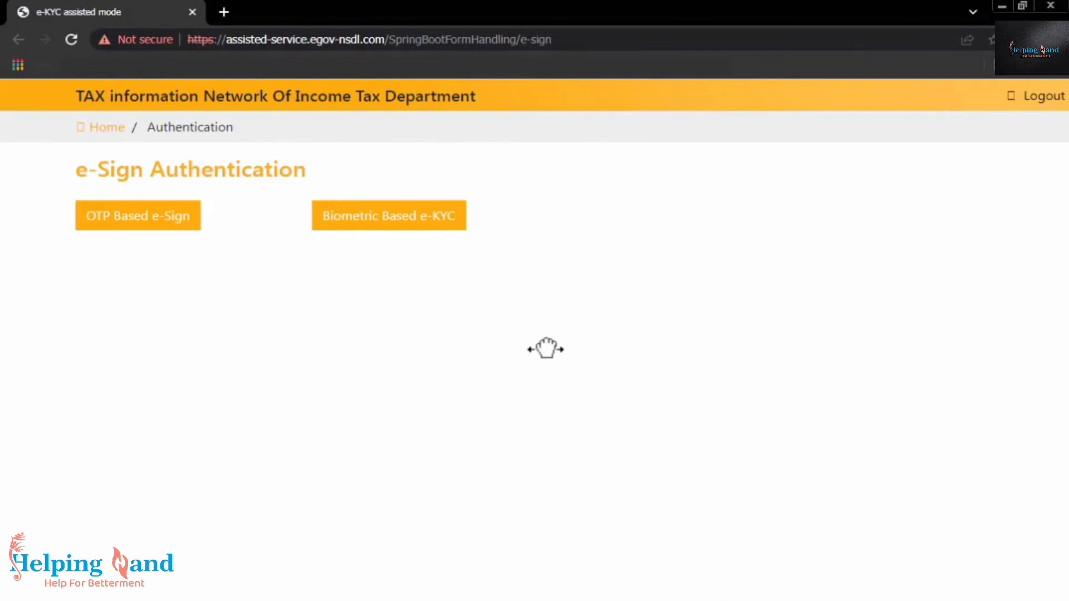
left_click(410, 219)
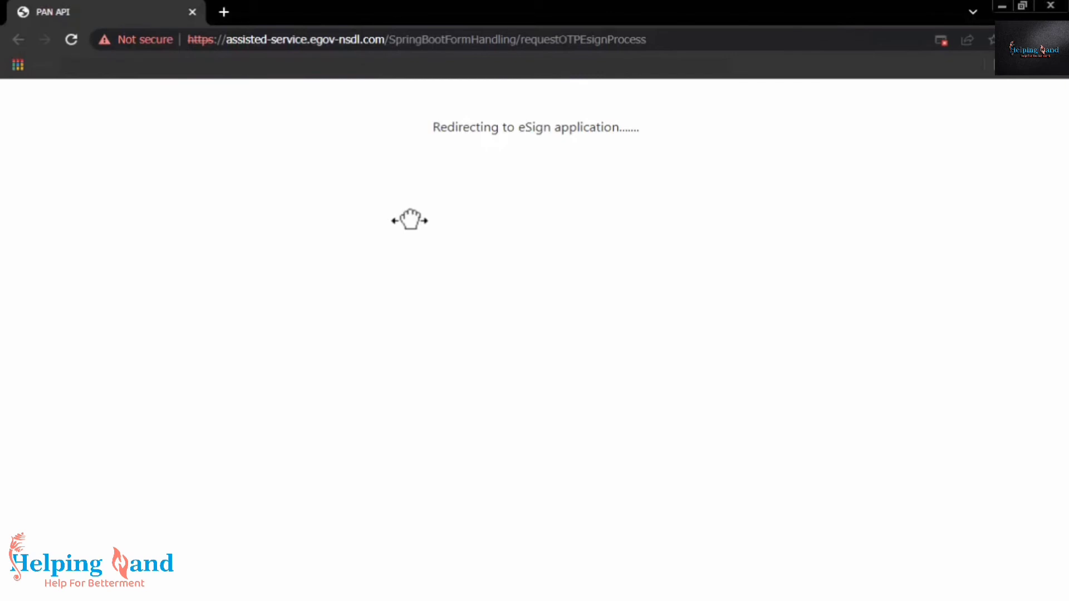
Always allow pop-ups from the site so the eSign window can open
left_click(940, 40)
left_click(811, 113)
left_click(944, 175)
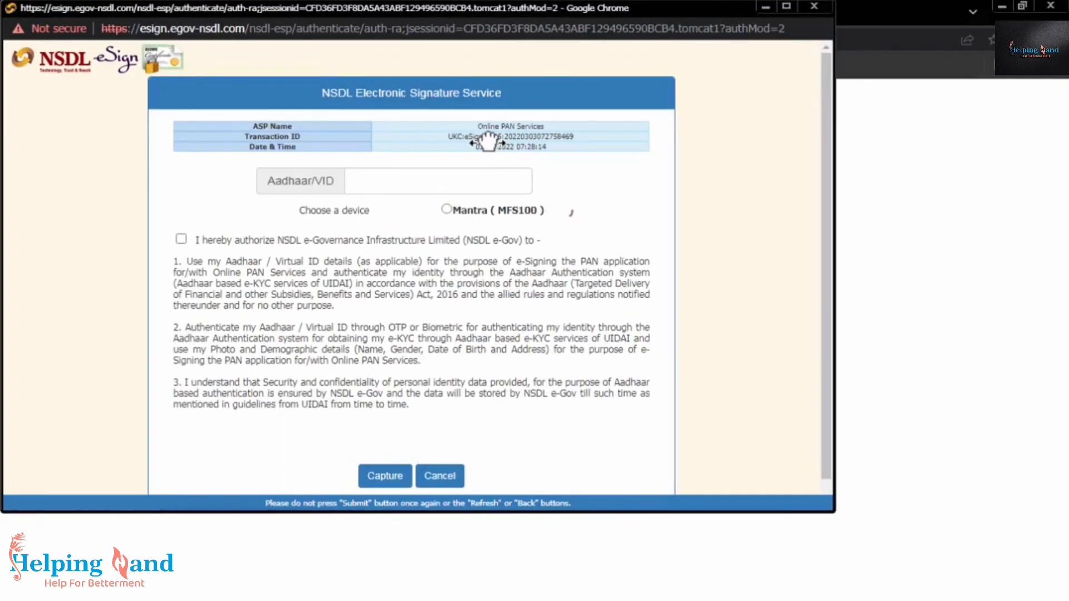
Enter the applicant's Aadhaar number, select Mantra, authorize, and capture the fingerprint for e-sign
left_click(454, 185)
type("**********")
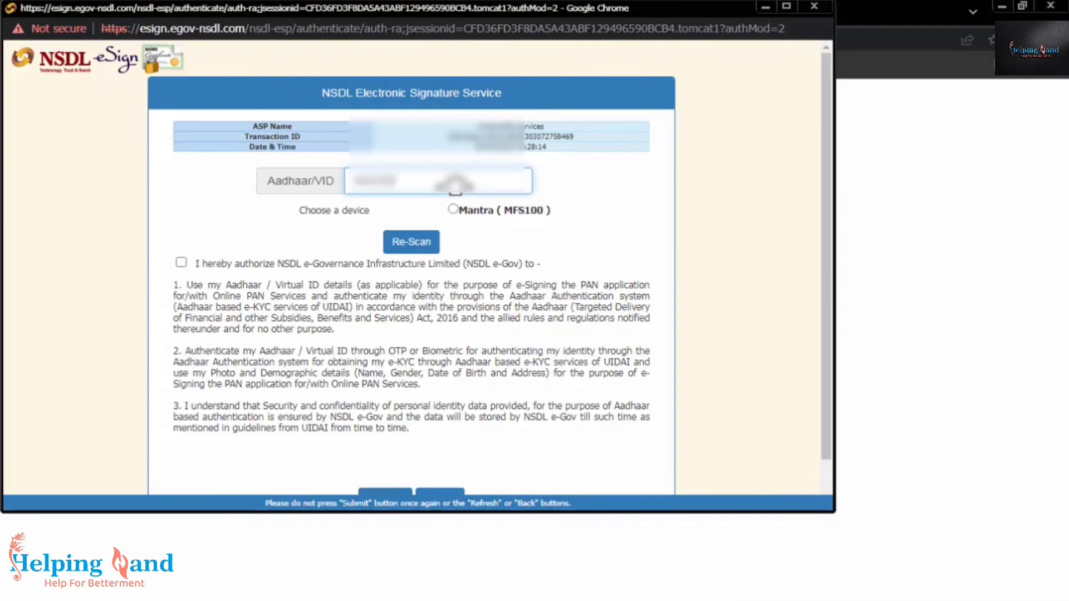
type("**")
left_click(455, 210)
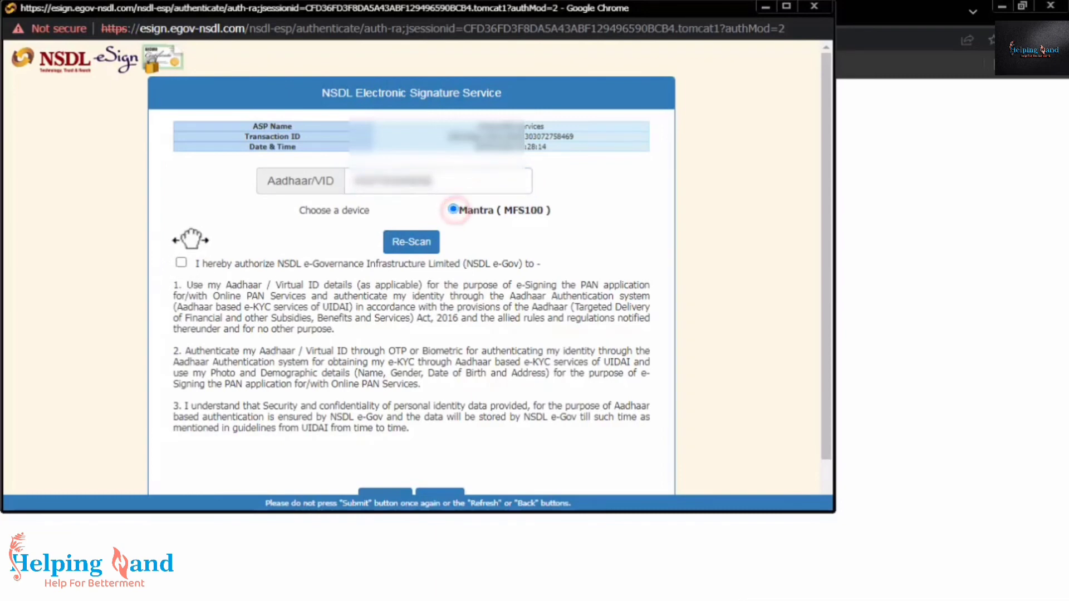
left_click(179, 264)
scroll(382, 275, "down", 1)
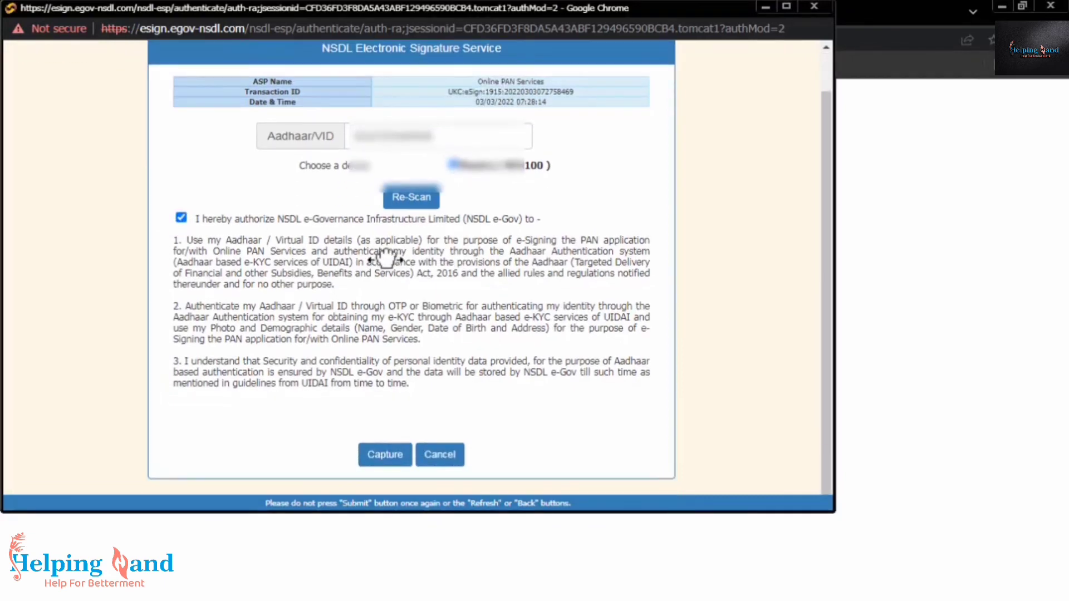
left_click(383, 454)
left_click(560, 175)
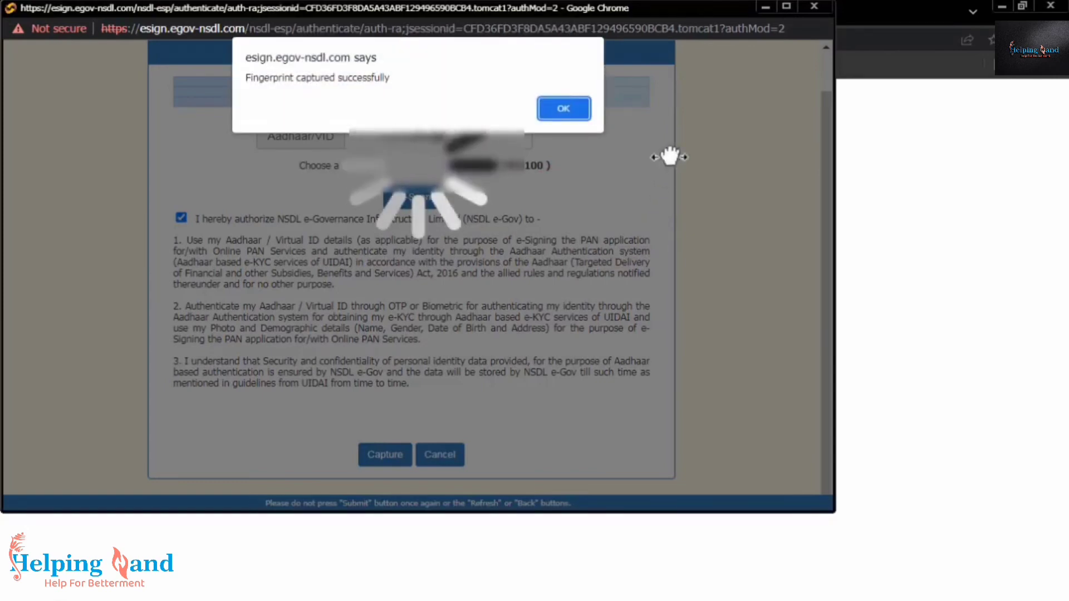
left_click(559, 109)
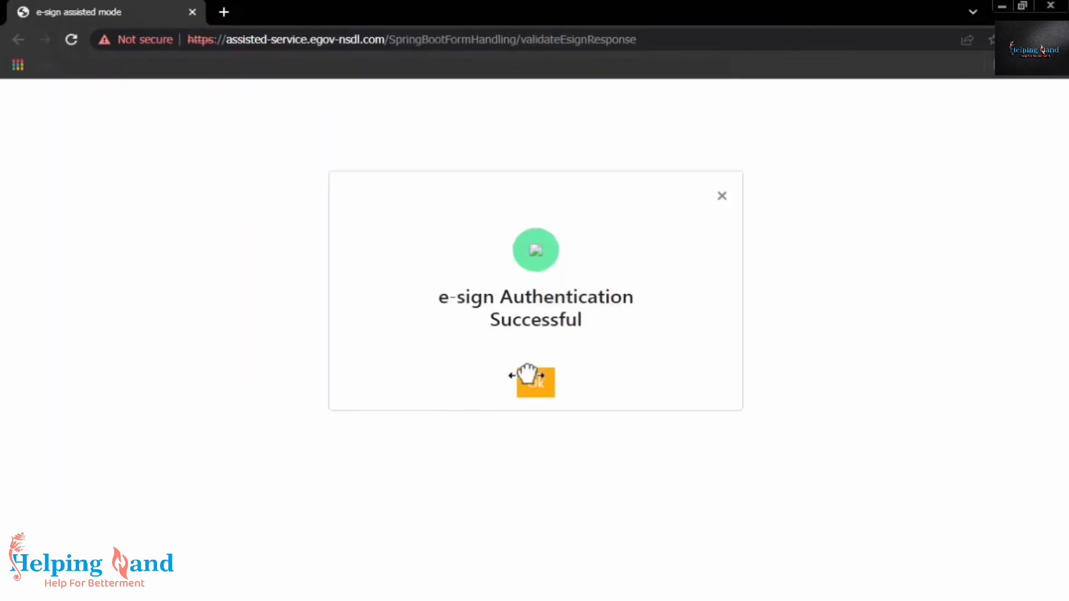
Acknowledge the e-sign authentication success message
left_click(545, 380)
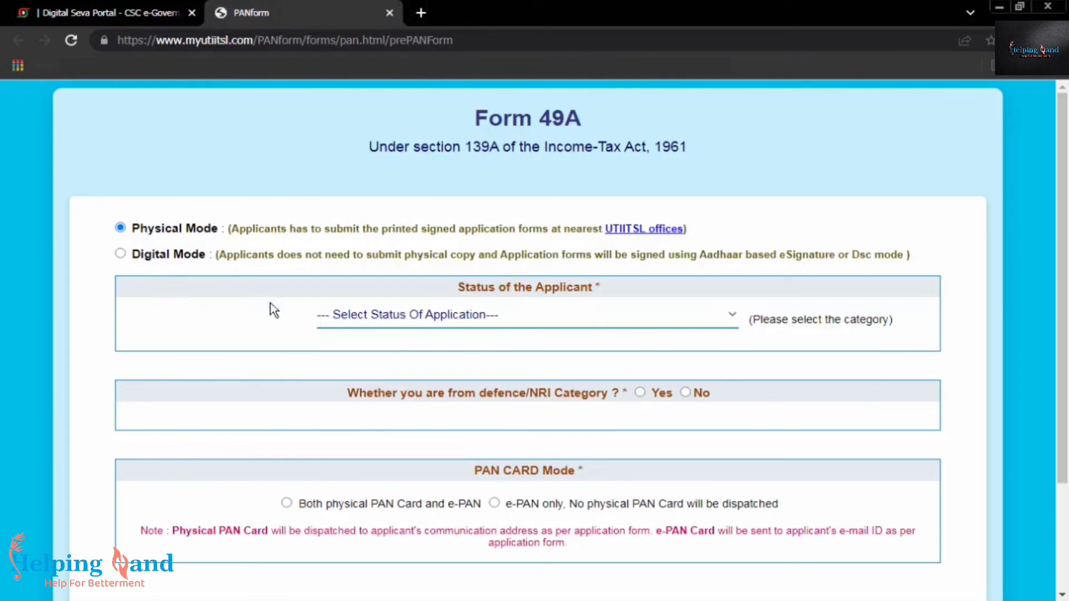
Display the Form 49A Status of the Applicant categories without selecting any
left_click(345, 323)
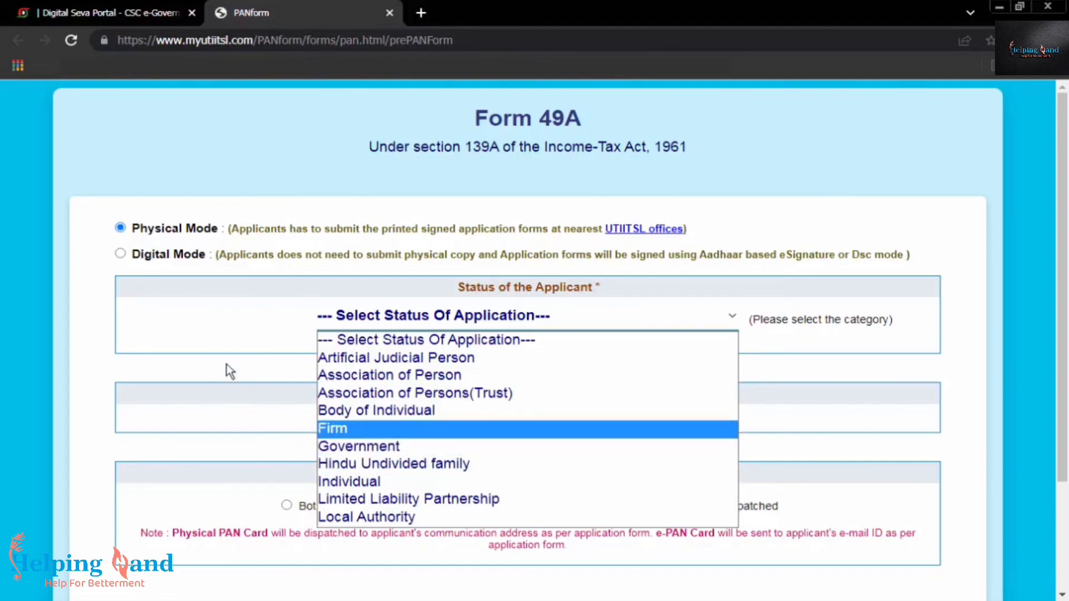
left_click(232, 346)
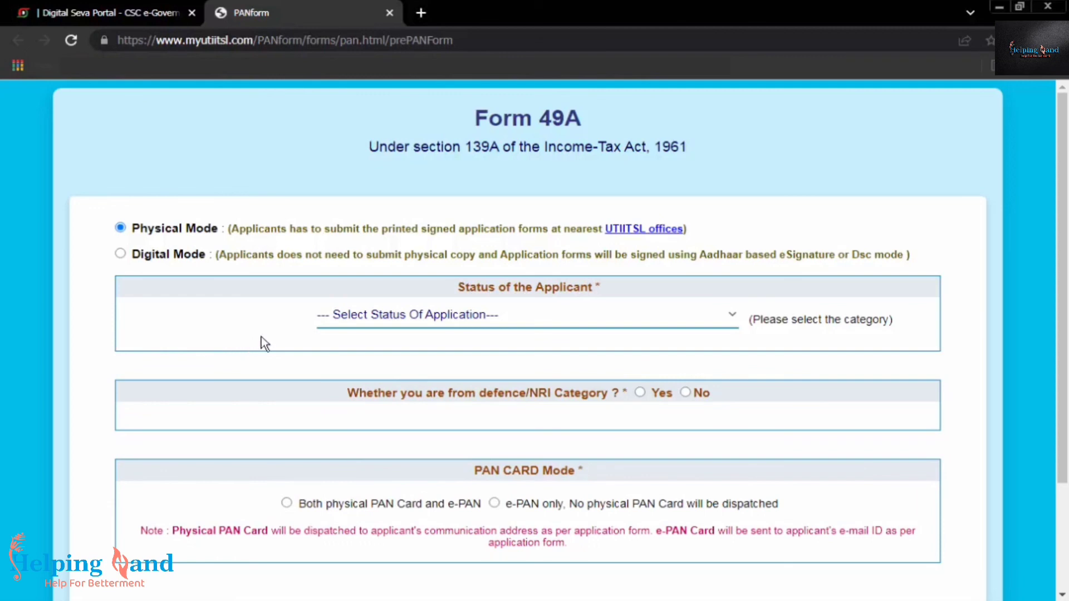
left_click(393, 323)
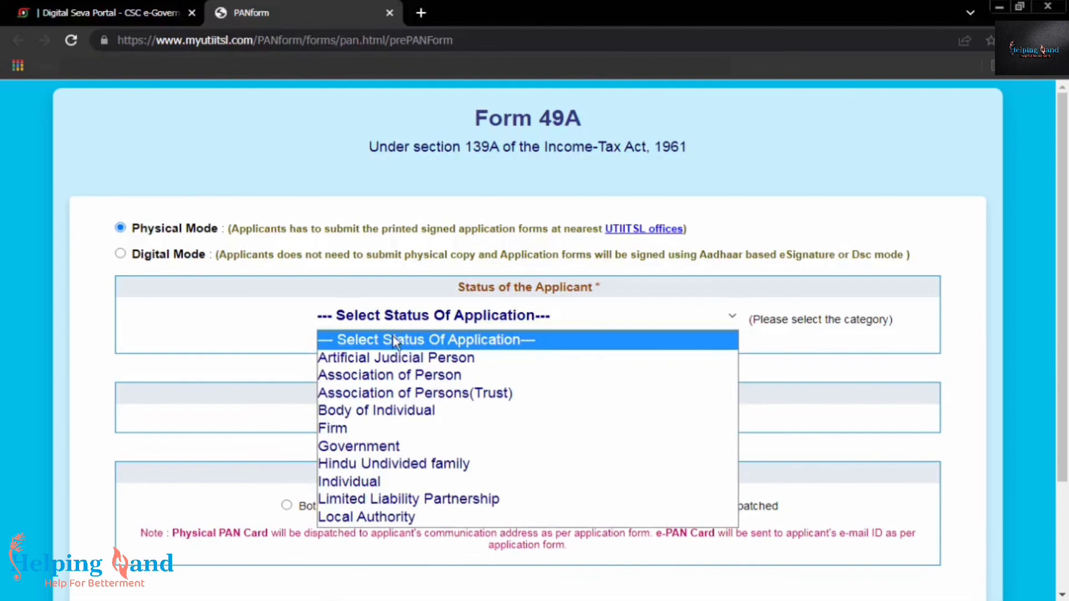
left_click(751, 294)
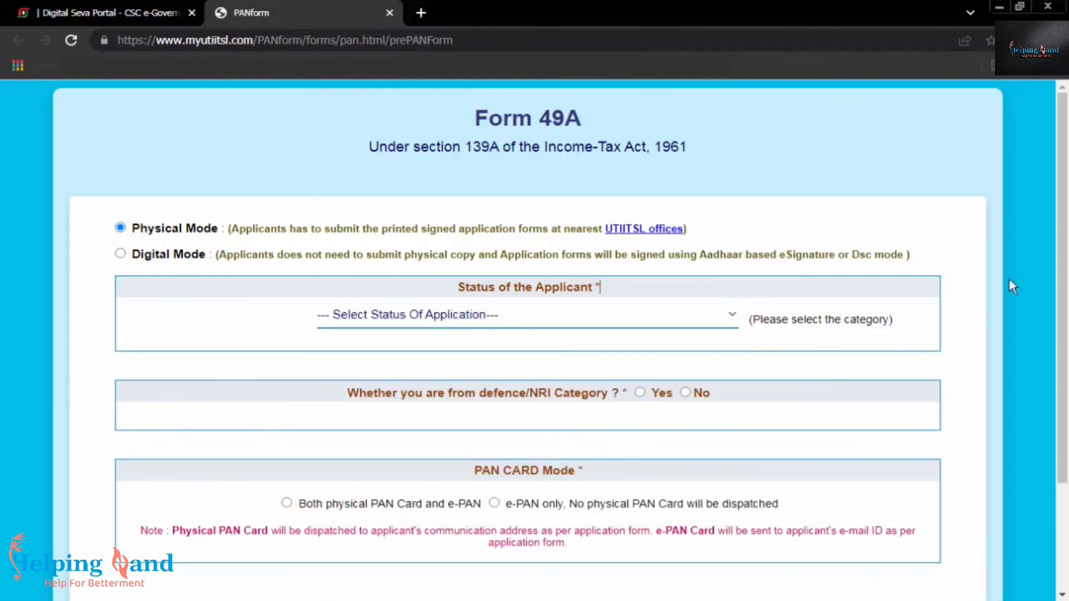
left_click(604, 333)
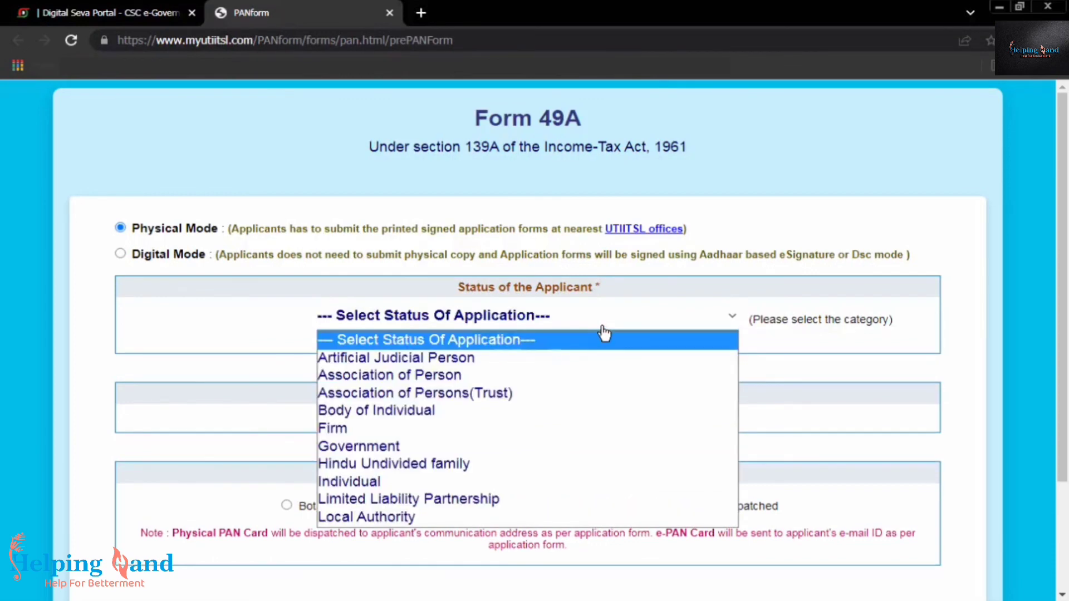
left_click_drag(539, 119, 565, 115)
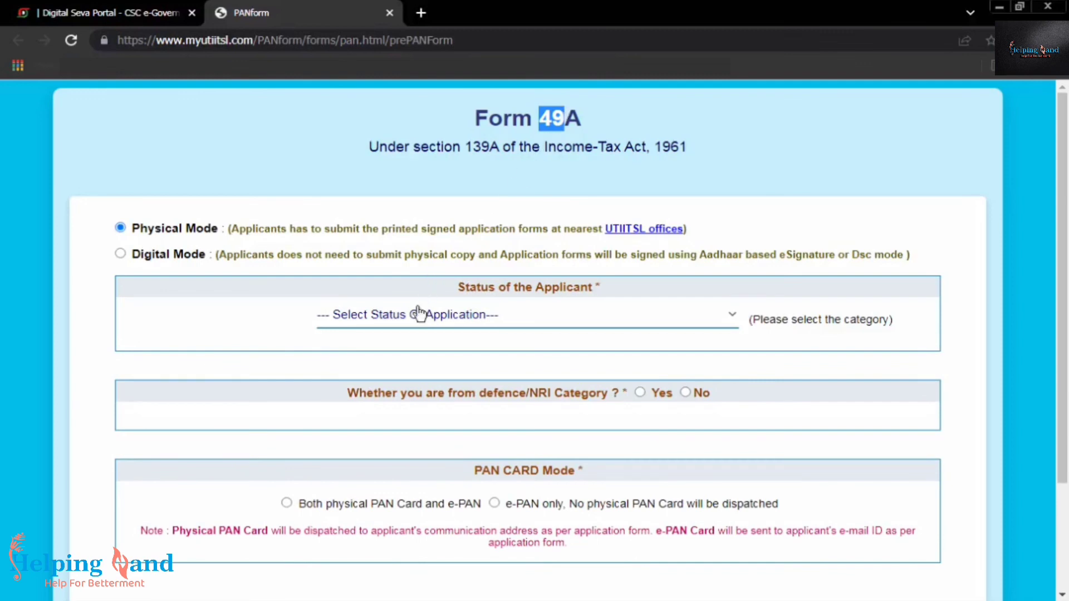
left_click(403, 329)
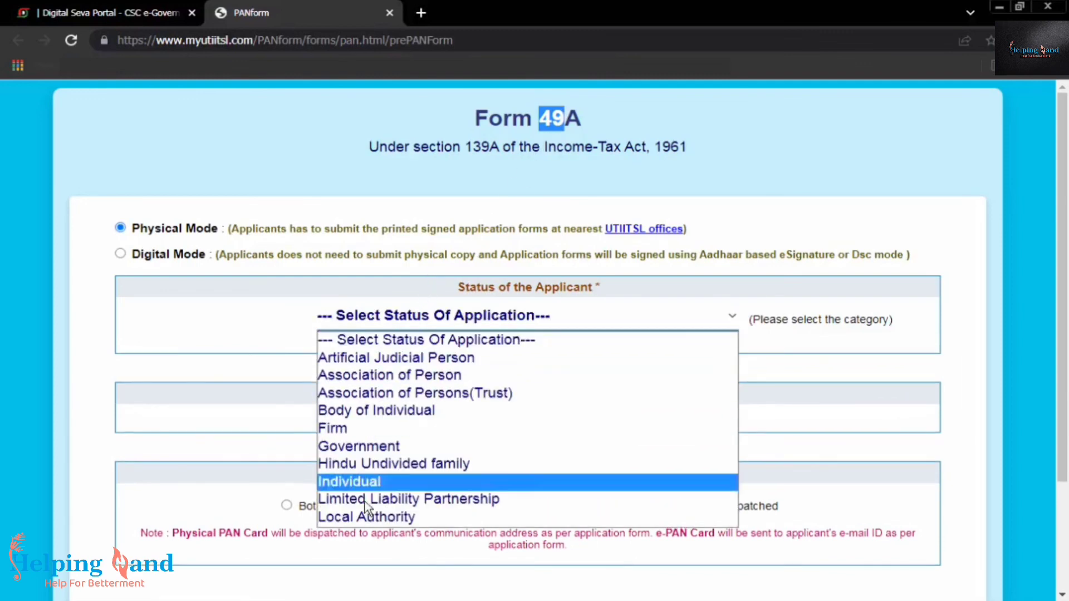